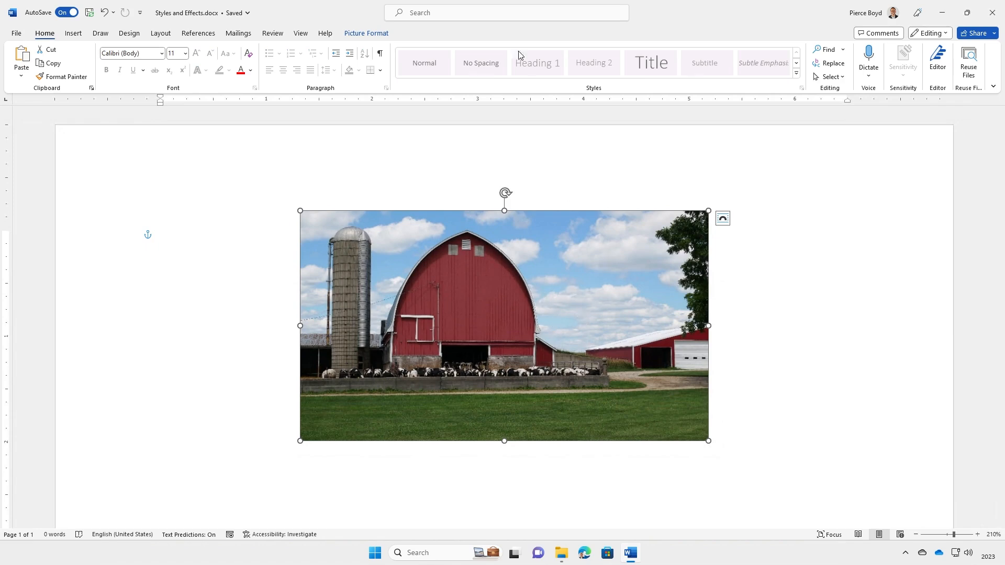
- Apply the picture style with a thick black matte frame and shadow to the barn picture and view the result
left_click(365, 36)
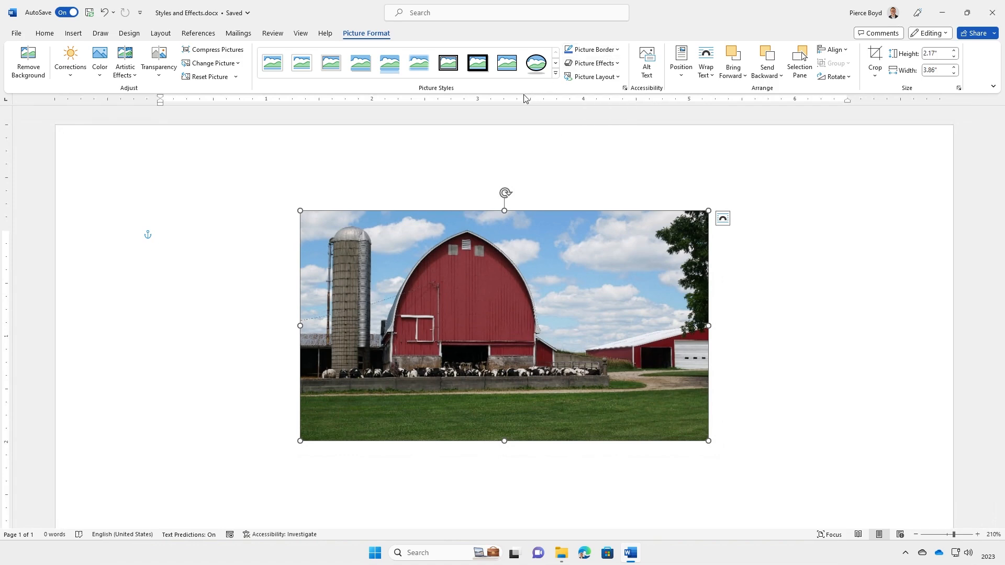
left_click(556, 77)
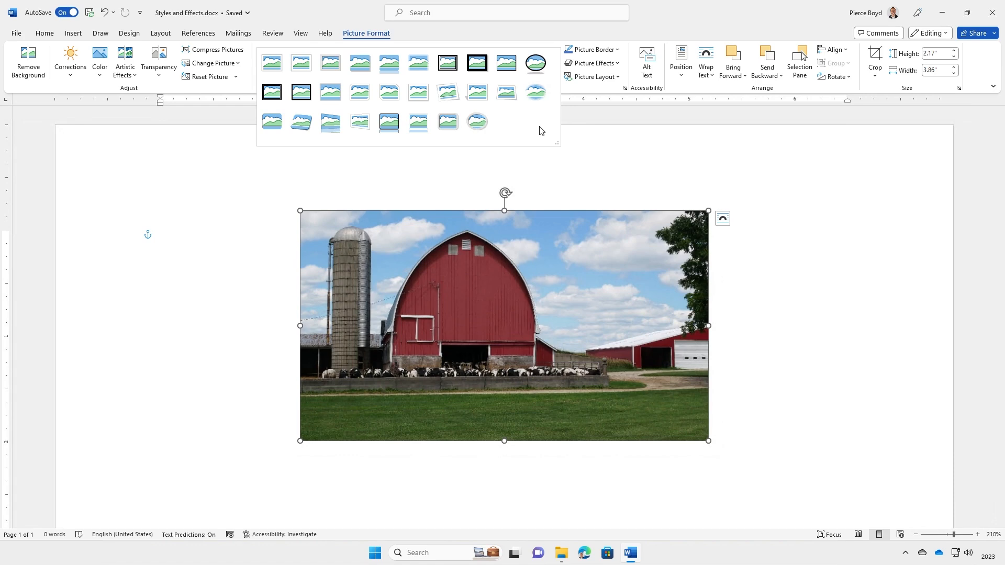
left_click(477, 64)
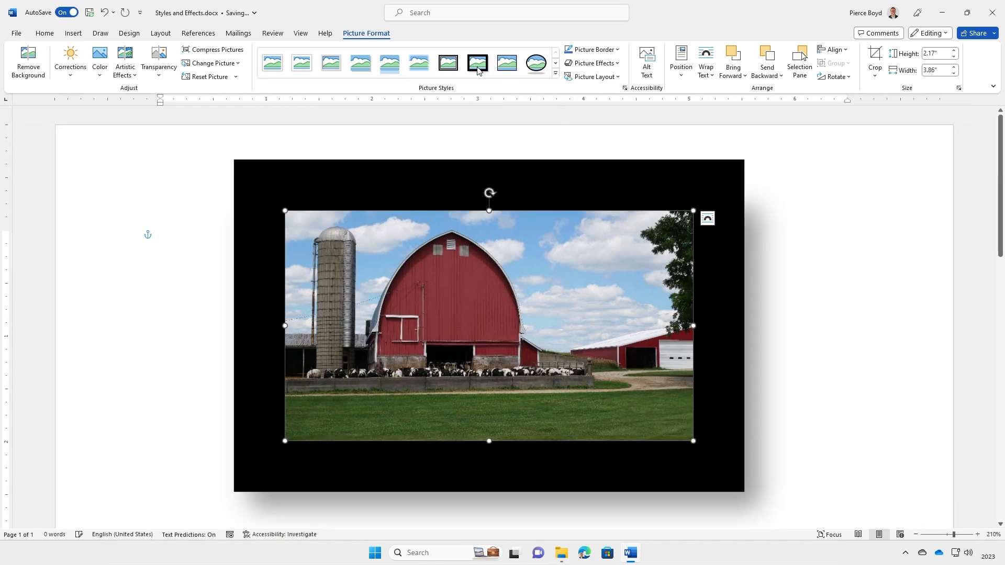
left_click(853, 348)
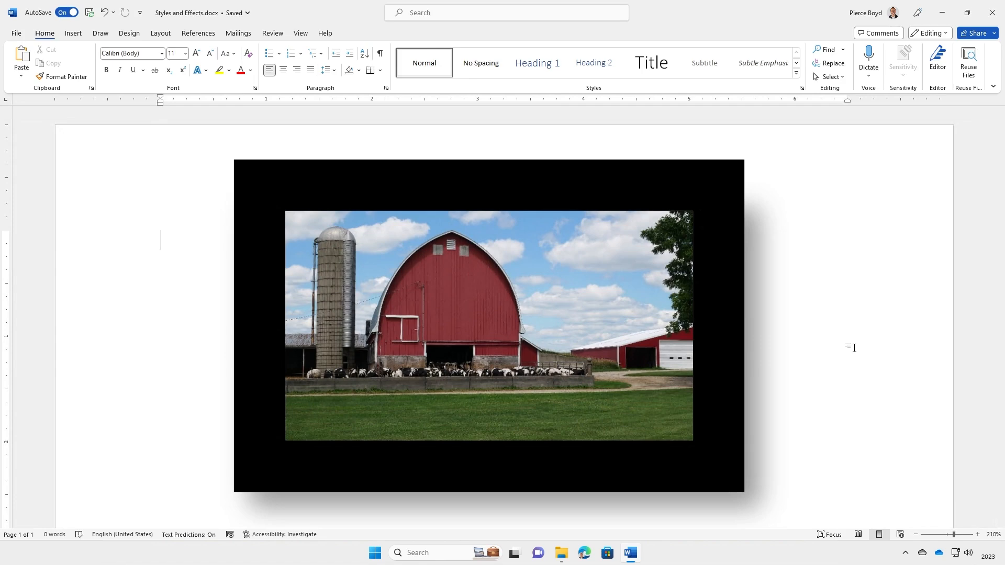
scroll(838, 293, "down", 1)
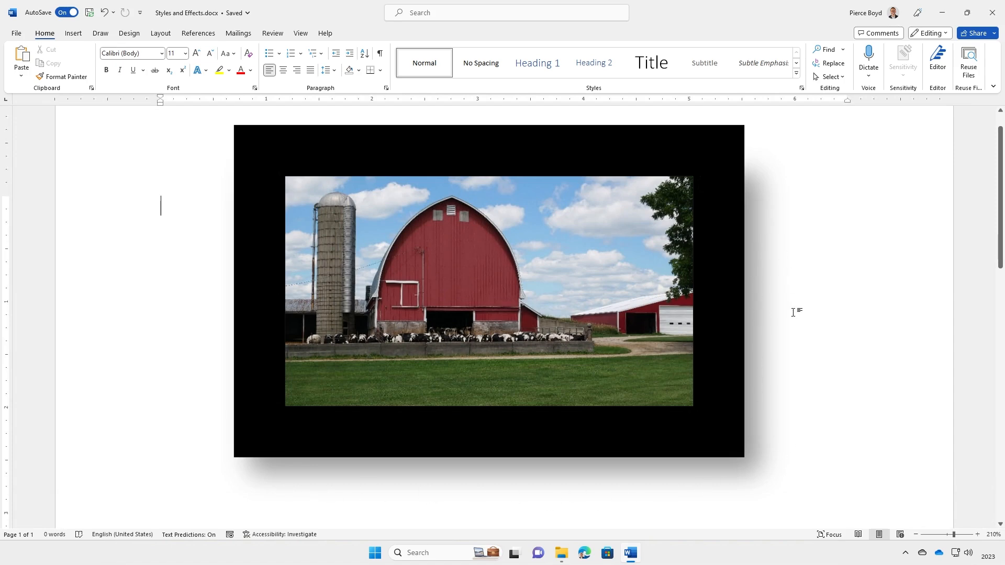
scroll(796, 309, "up", 1)
- Change the barn picture's style to the beveled oval with a black frame and check how it looks
left_click(584, 298)
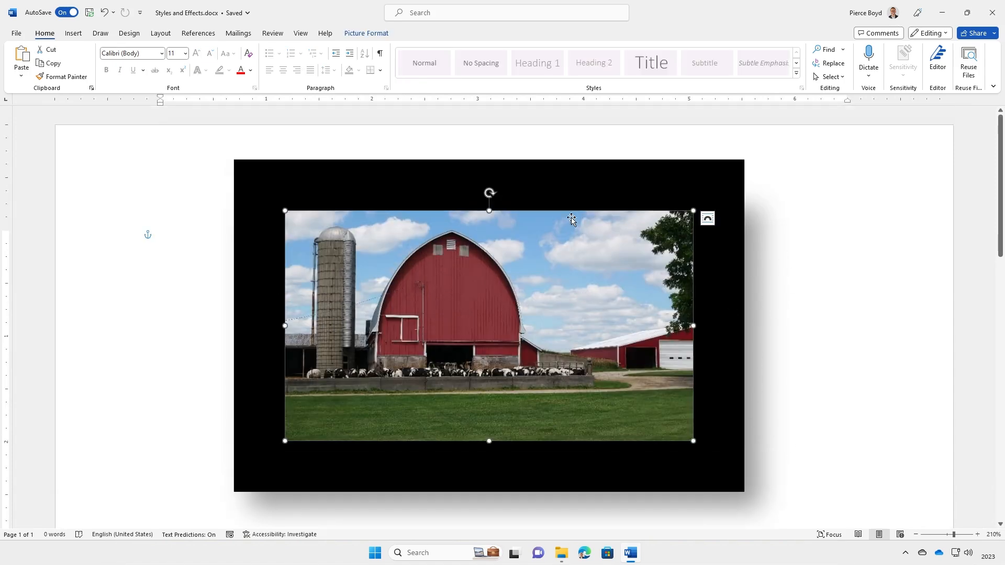
left_click(367, 34)
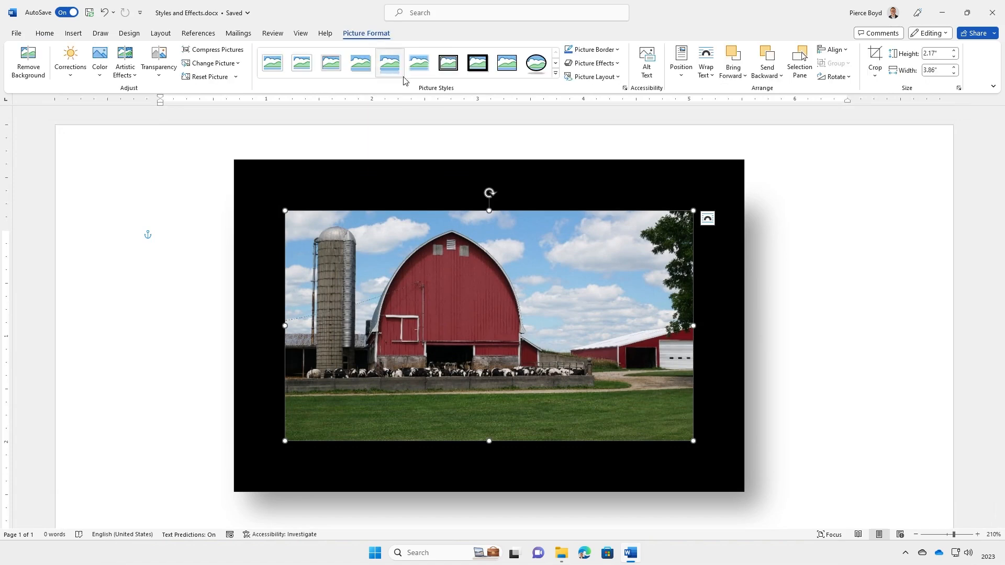
left_click(542, 70)
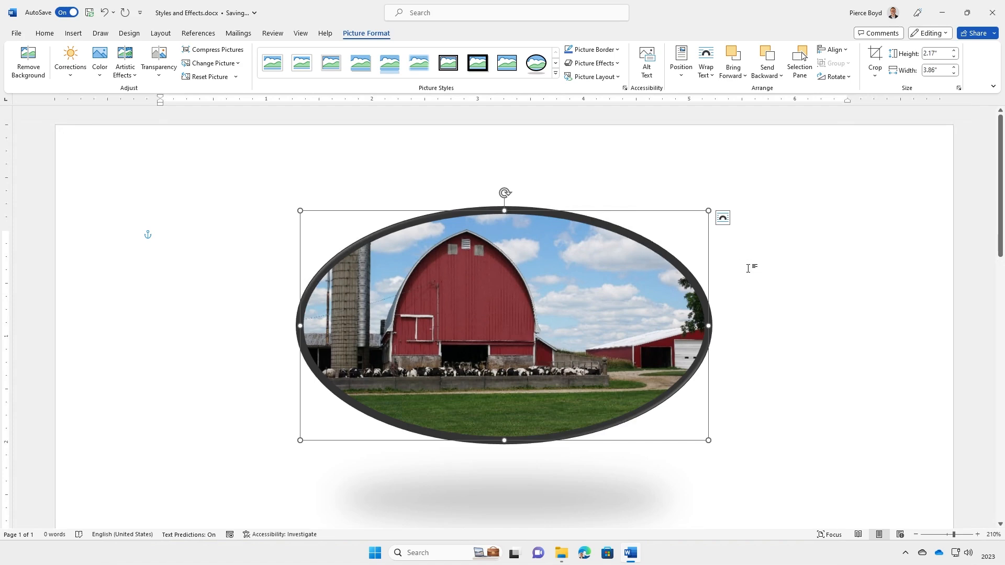
left_click(808, 309)
scroll(809, 309, "down", 1)
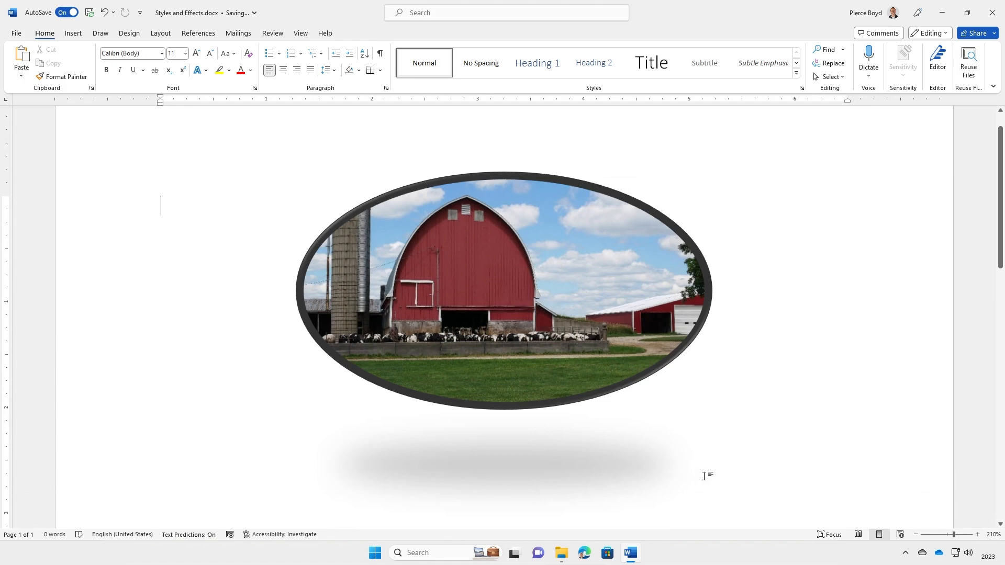
- Switch the barn picture to the white-framed picture style with two snipped diagonal corners
left_click(482, 256)
left_click(366, 34)
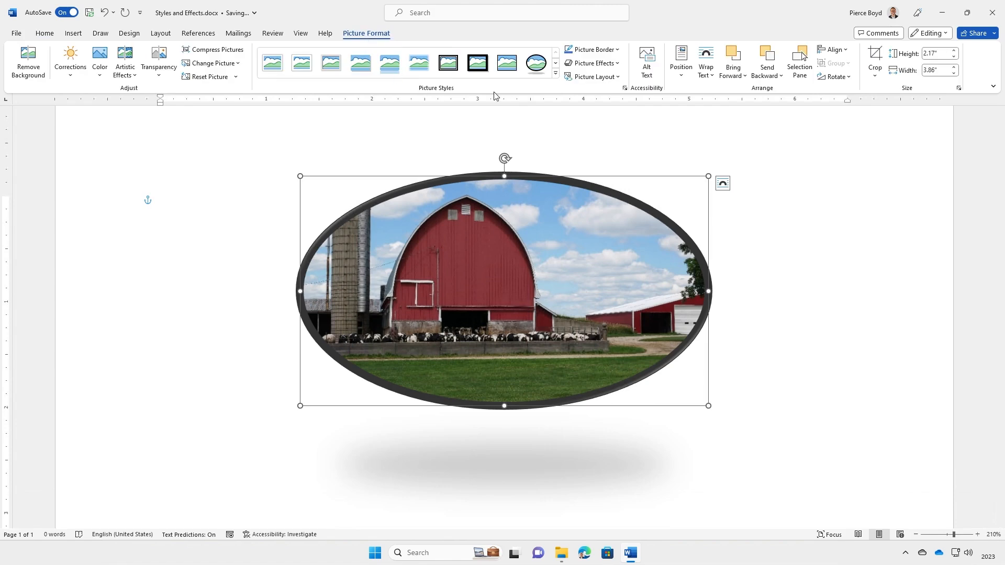
left_click(556, 73)
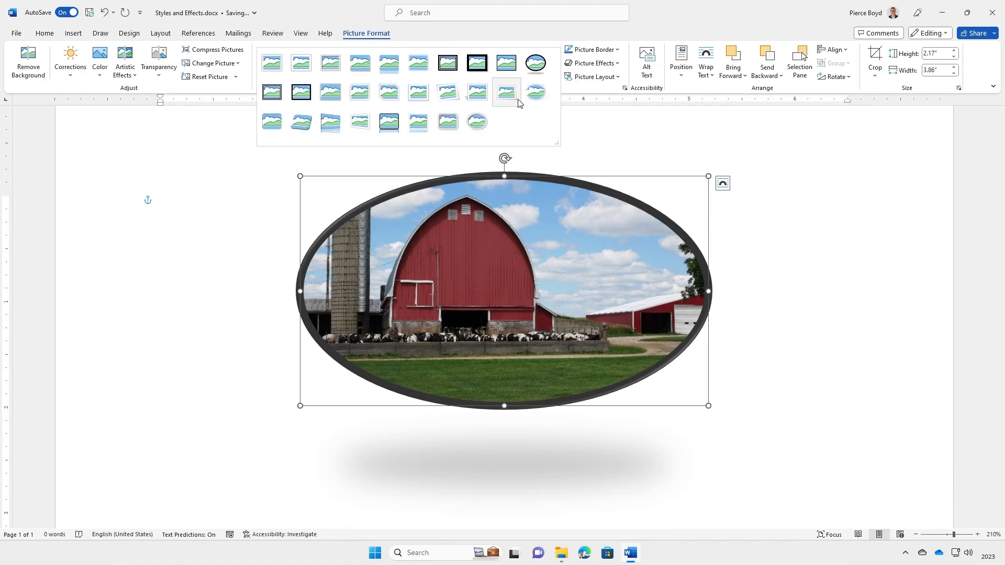
left_click(384, 96)
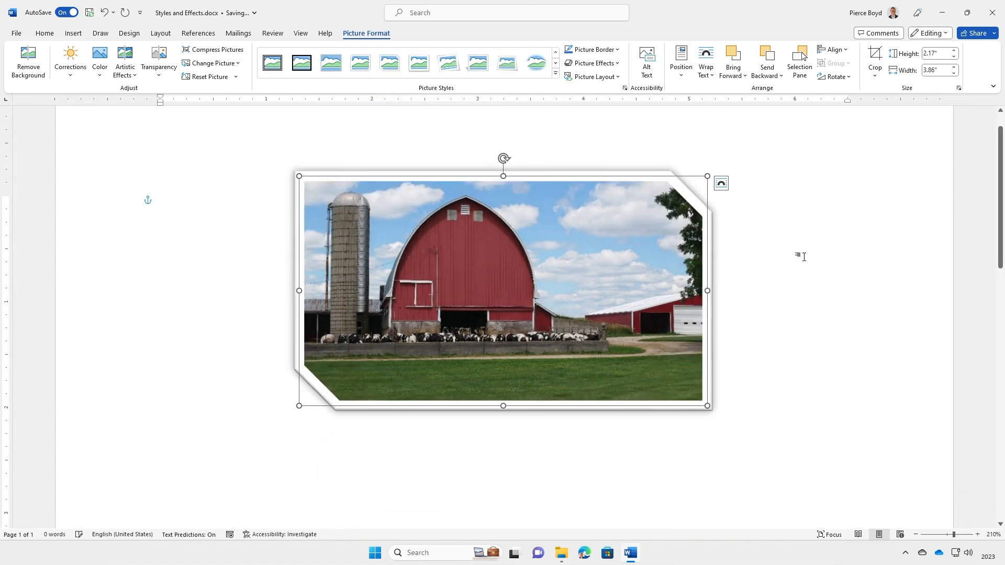
left_click(874, 278)
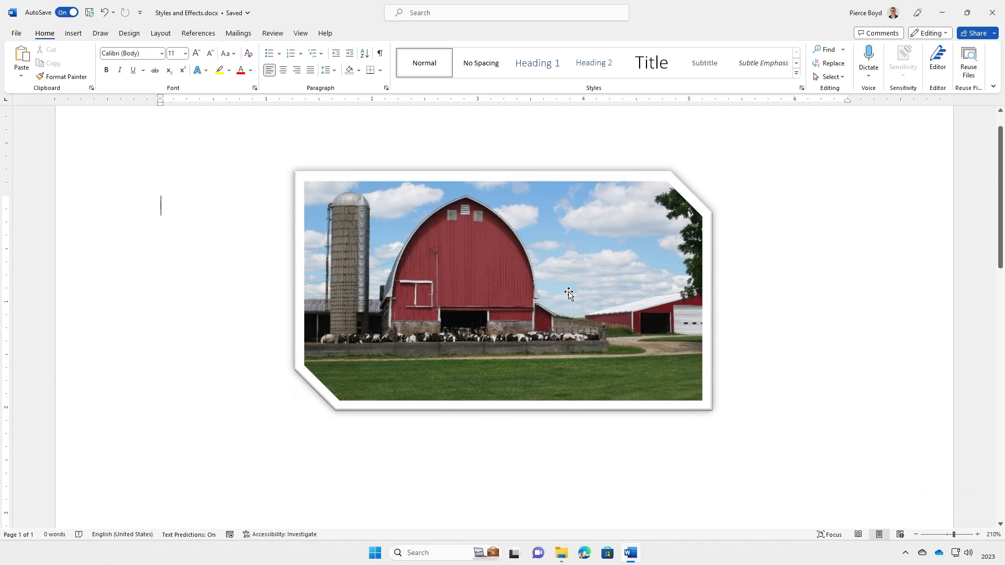
- Apply the beveled picture style with rounded corners and a soft shadow to the barn picture
left_click(393, 238)
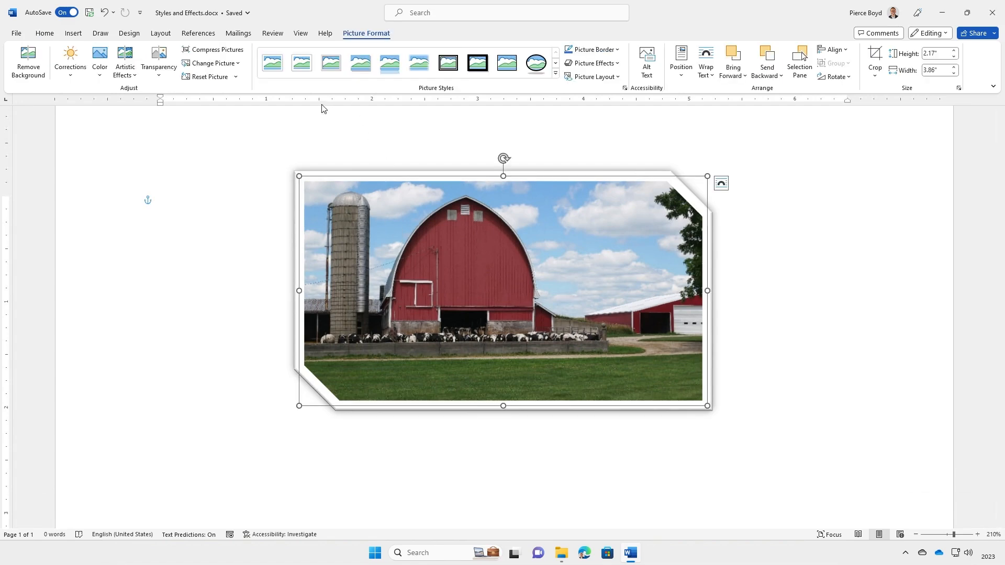
left_click(556, 74)
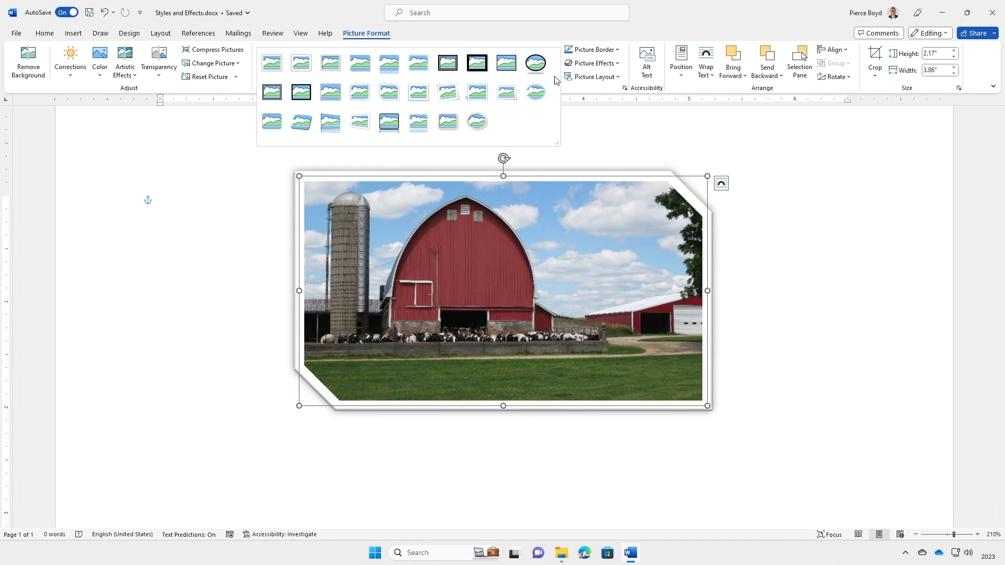
left_click(299, 130)
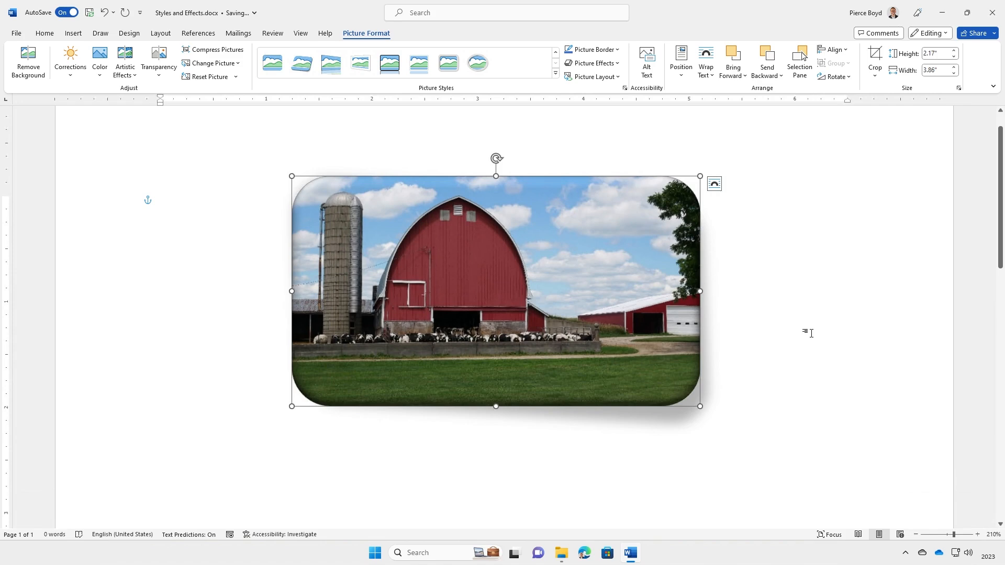
left_click(811, 333)
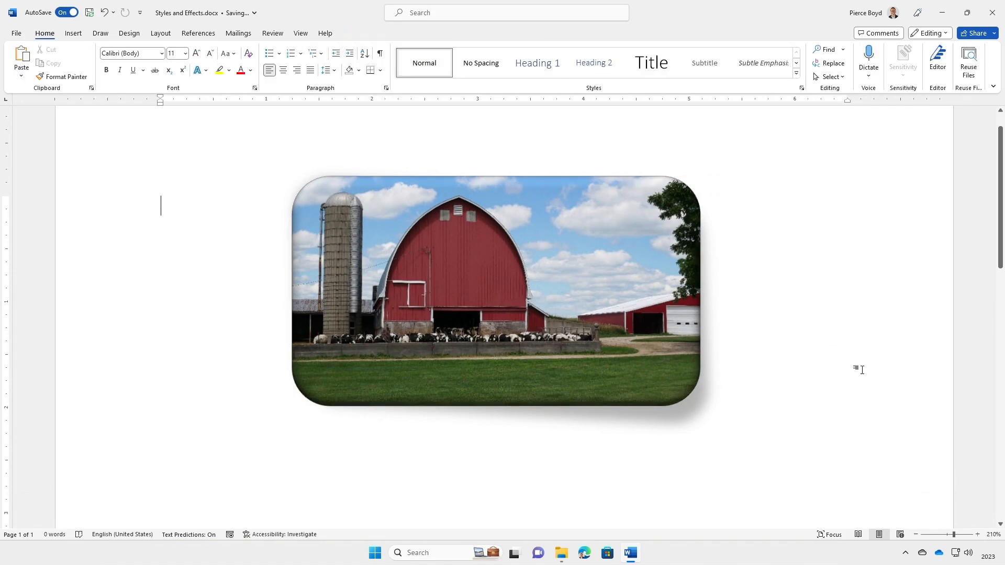
- Try the slanted perspective style with a reflection on the barn picture, and replace it with the soft-edged oval style
left_click(639, 319)
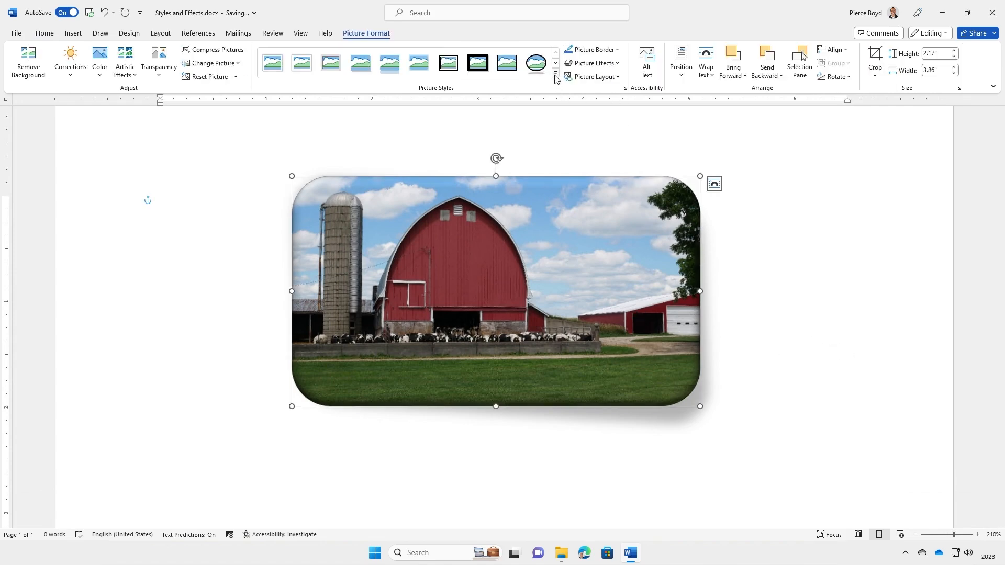
left_click(555, 76)
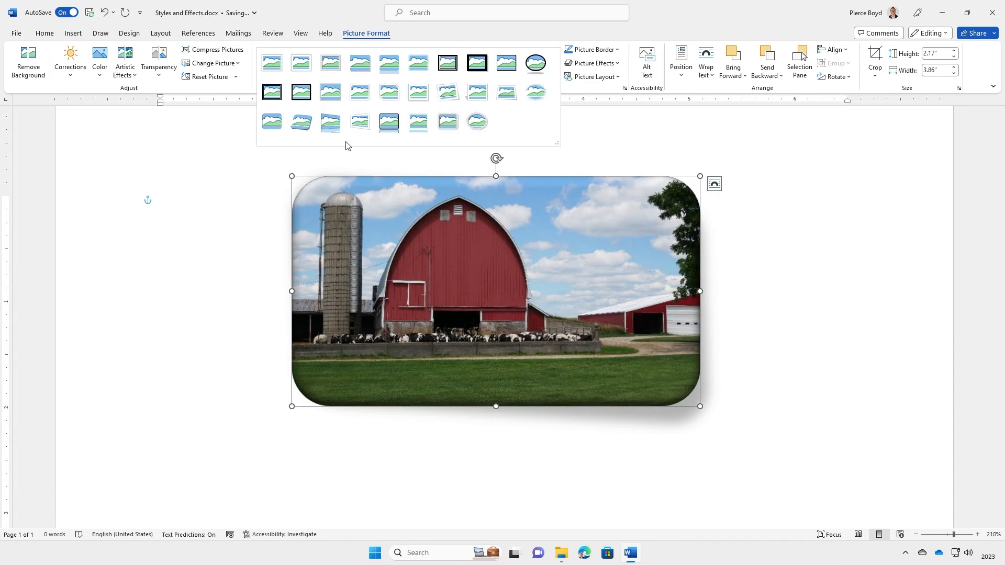
left_click(331, 122)
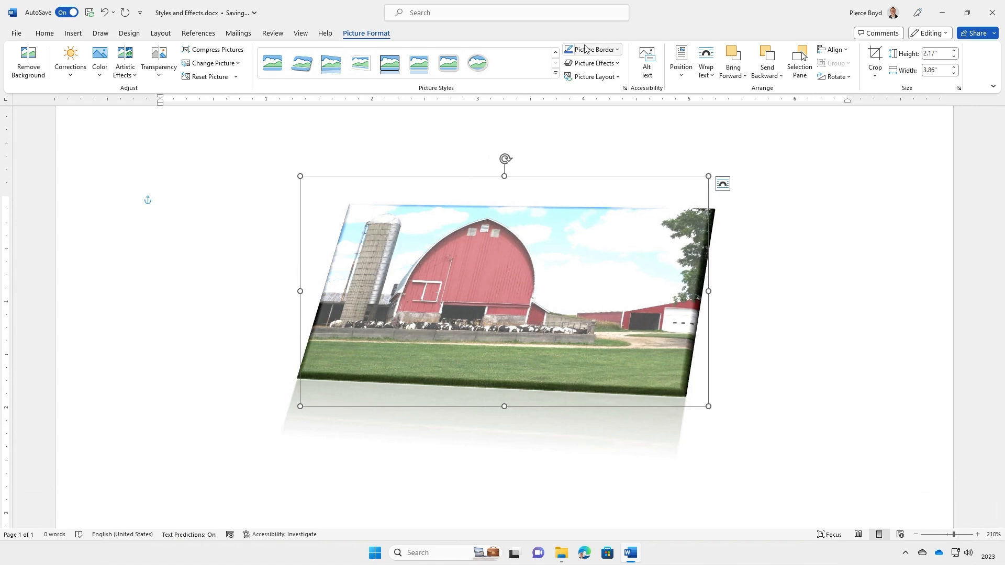
left_click(555, 74)
left_click(529, 98)
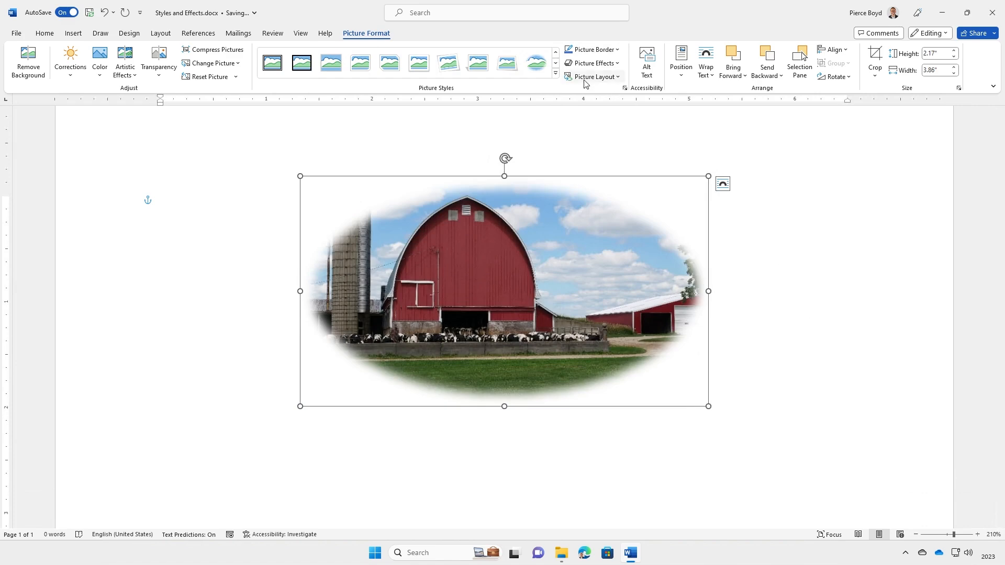
- Apply the rotated picture style with a white frame to the barn picture
left_click(556, 74)
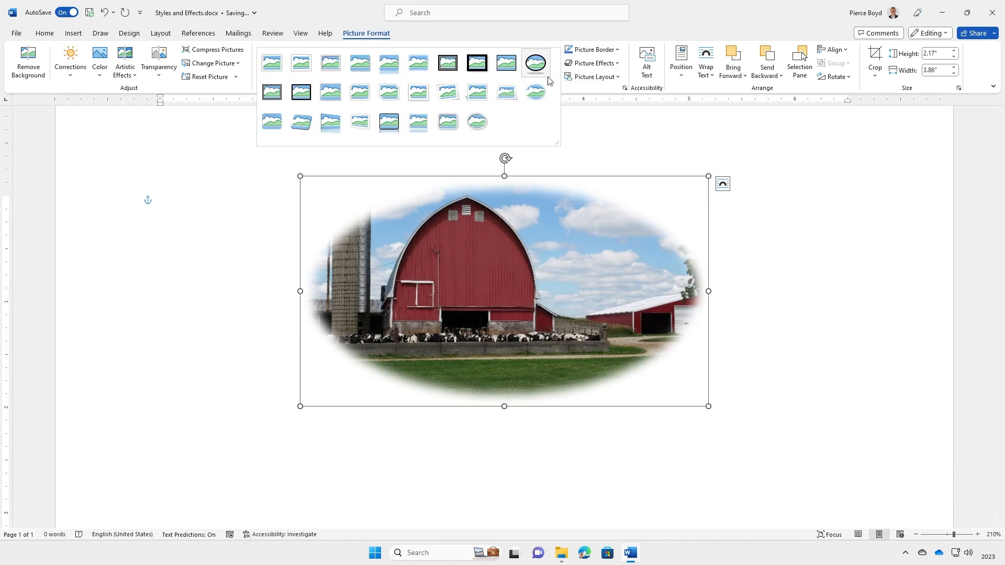
left_click(448, 93)
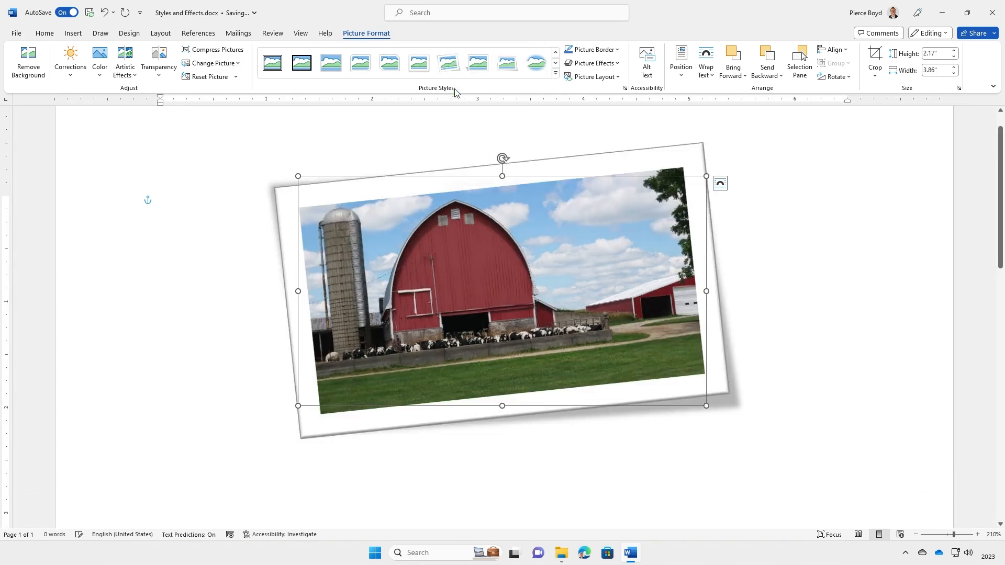
left_click(846, 278)
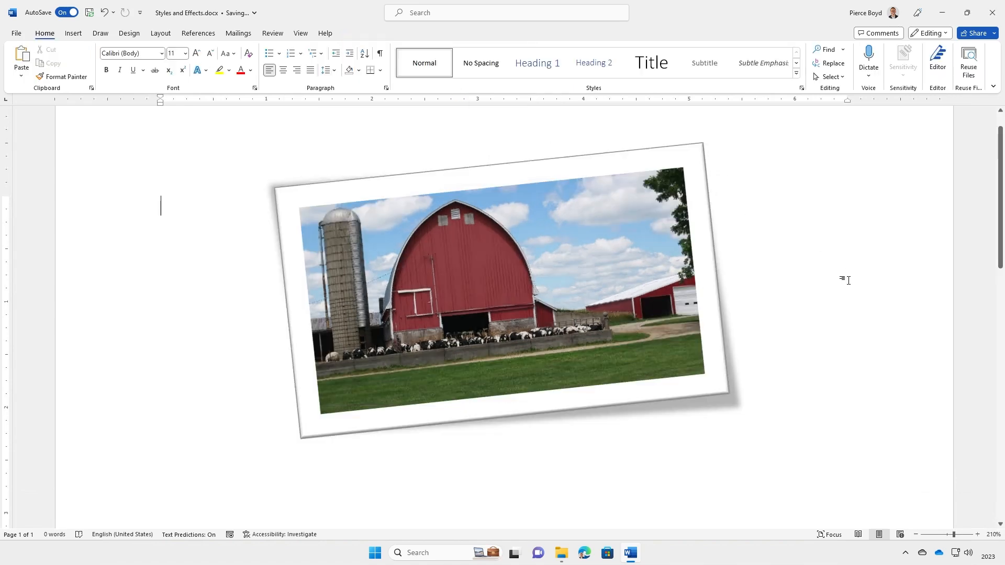
- Reset the barn picture to remove all applied style formatting
left_click(666, 256)
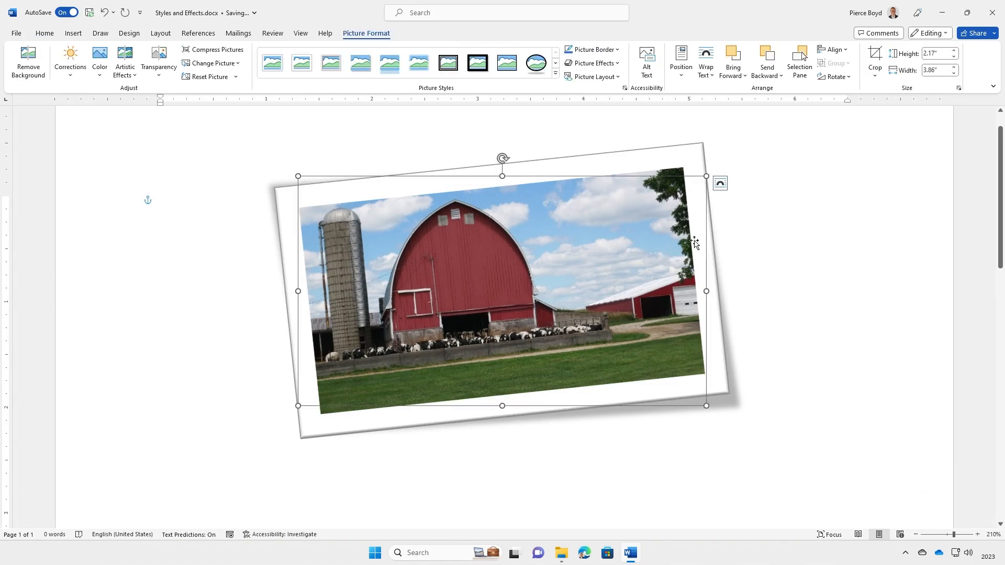
left_click(556, 81)
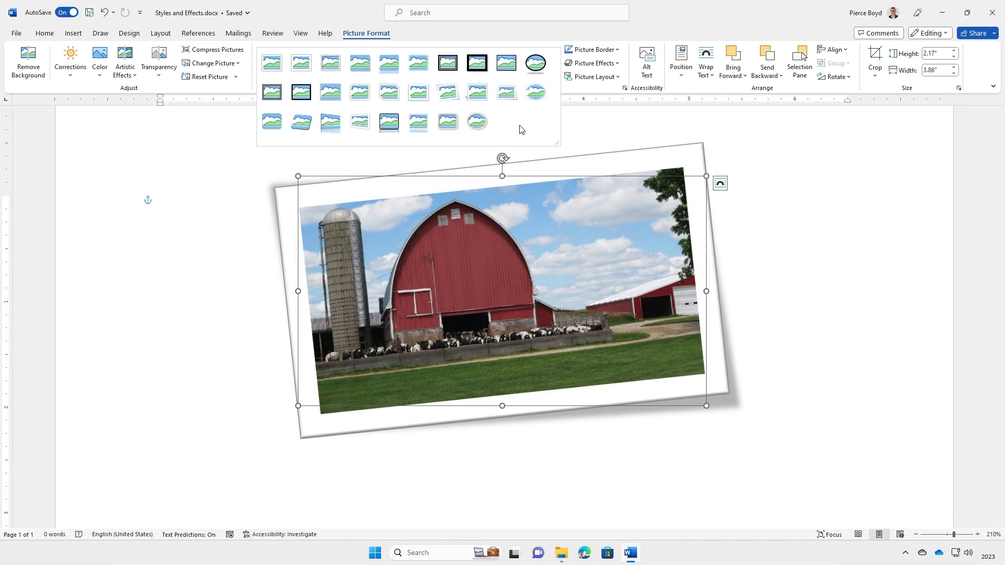
left_click(229, 127)
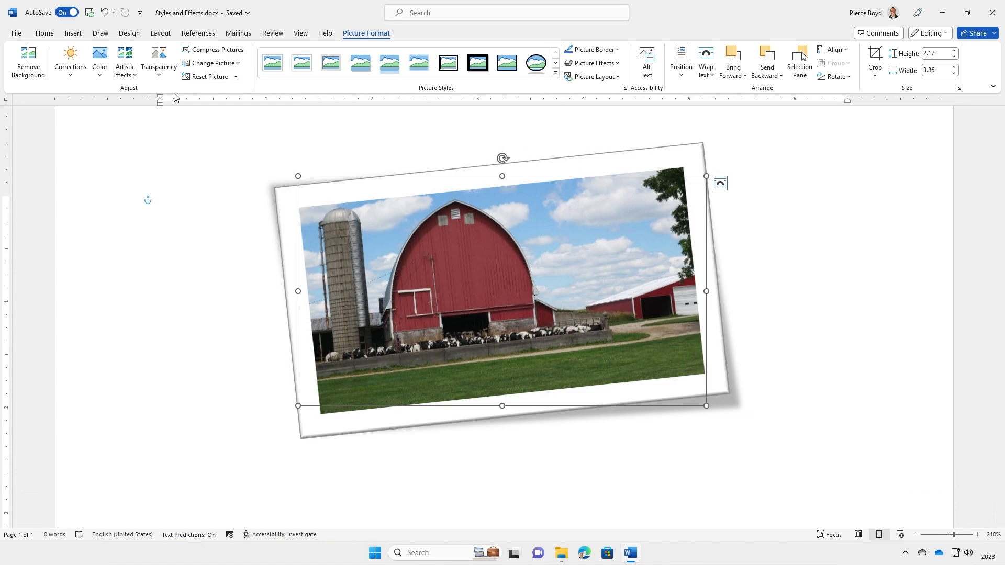
left_click(204, 77)
left_click(832, 275)
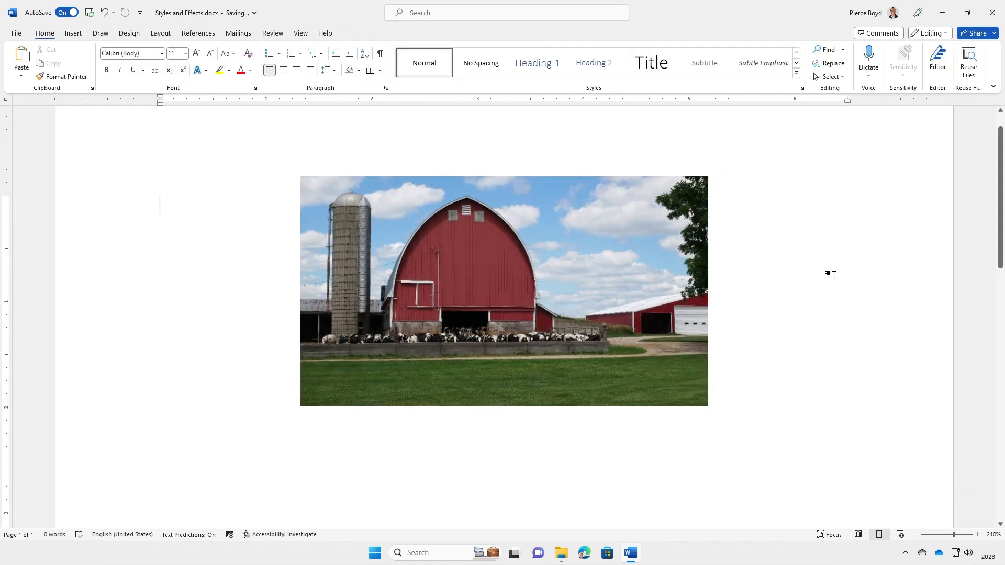
- Add a 6 pt border around the barn picture
left_click(670, 236)
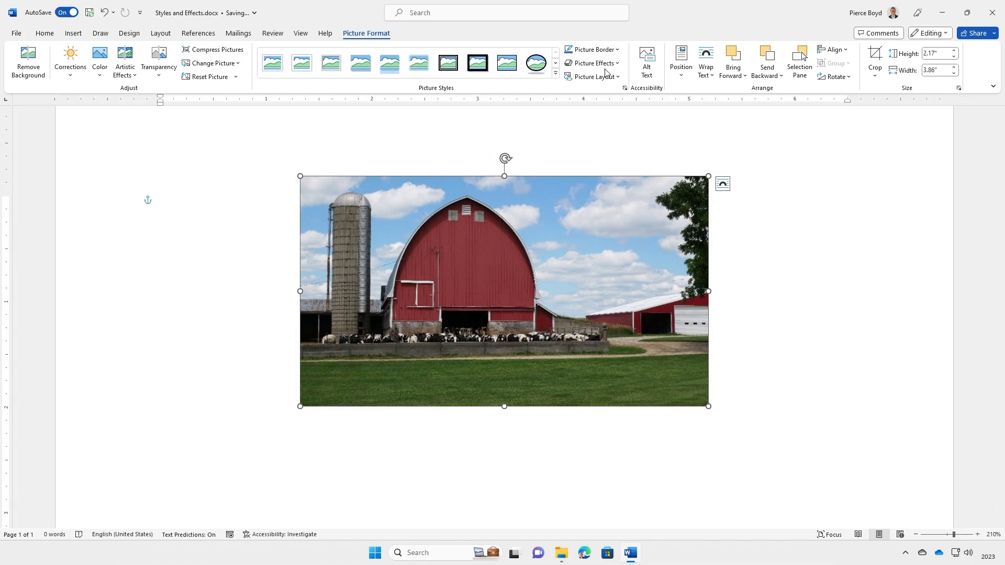
left_click(607, 50)
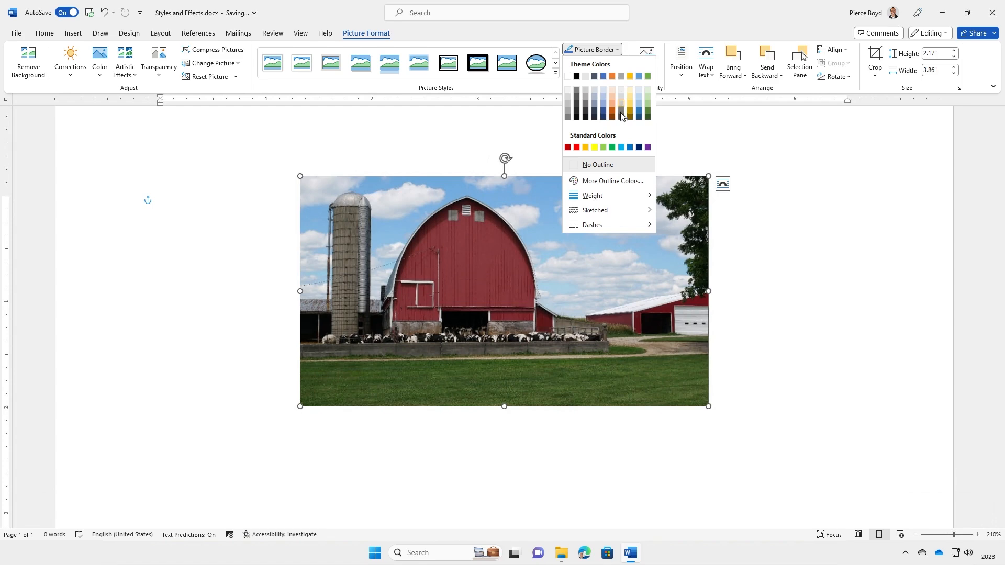
mouse_move(604, 202)
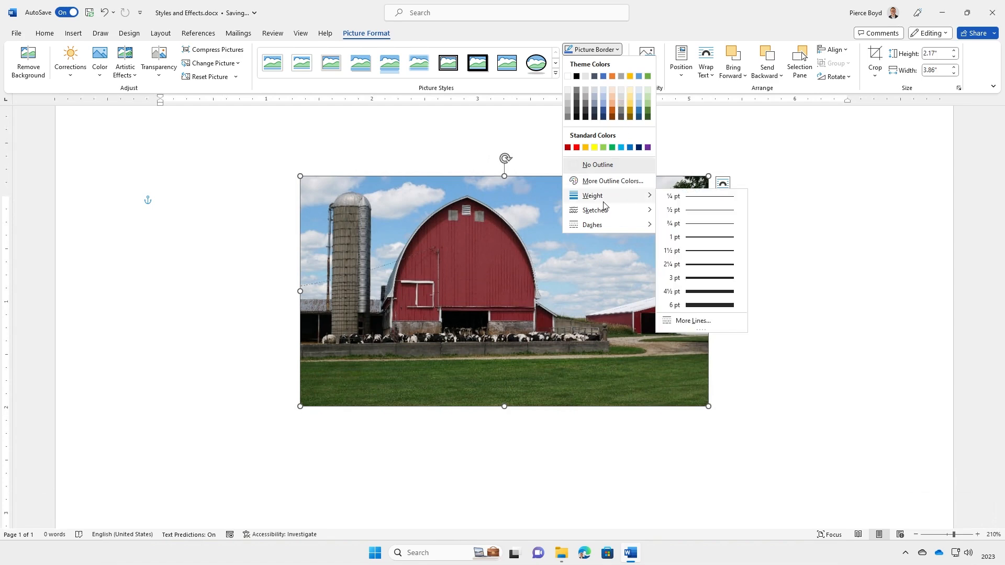
left_click(730, 306)
left_click(846, 278)
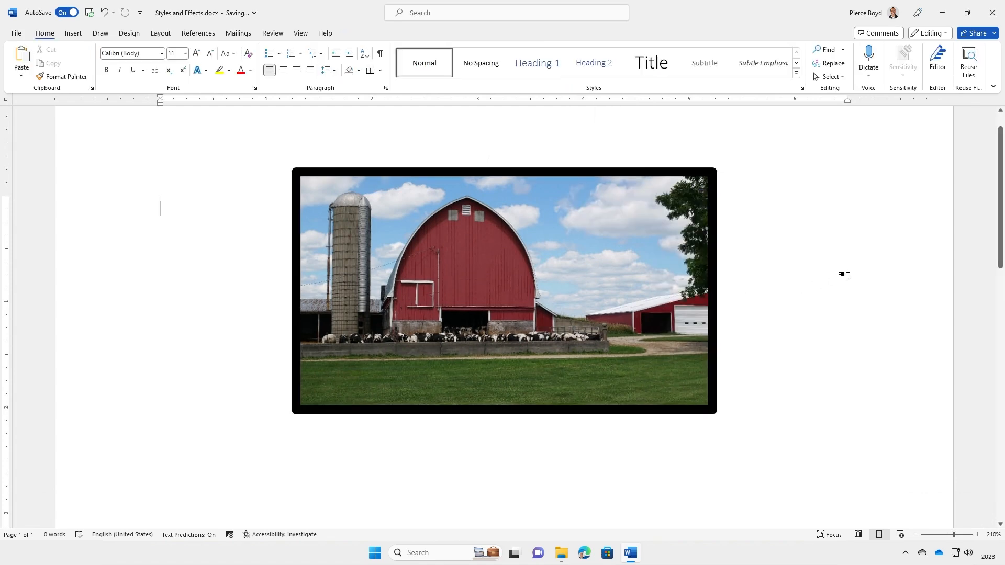
- Change the barn picture's border color to the standard light blue
left_click(674, 242)
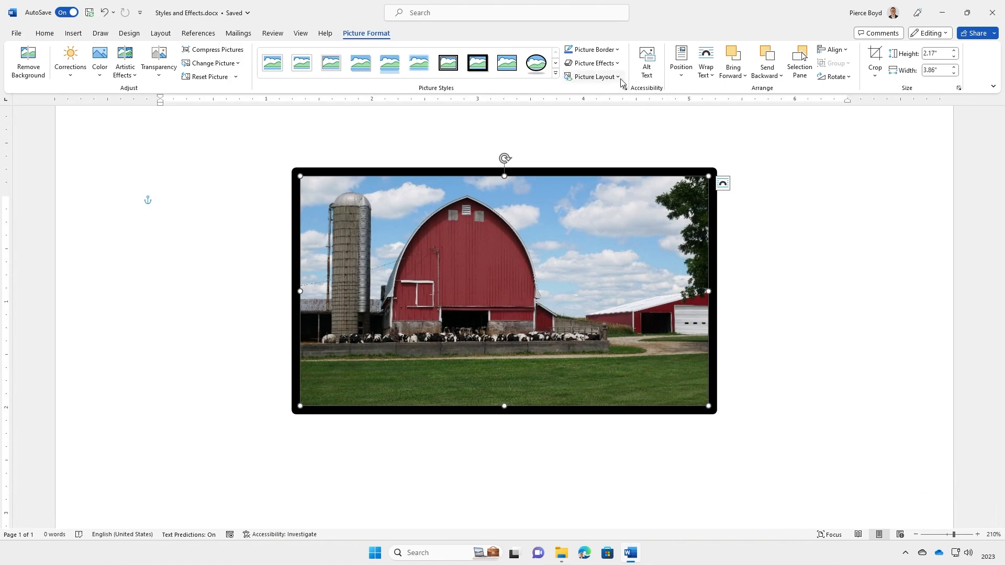
left_click(607, 50)
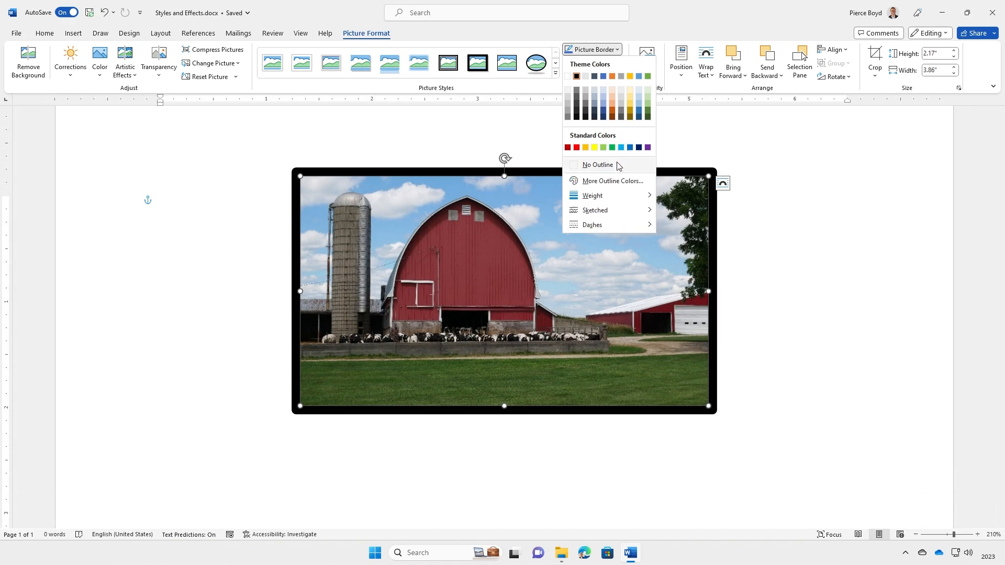
left_click(621, 148)
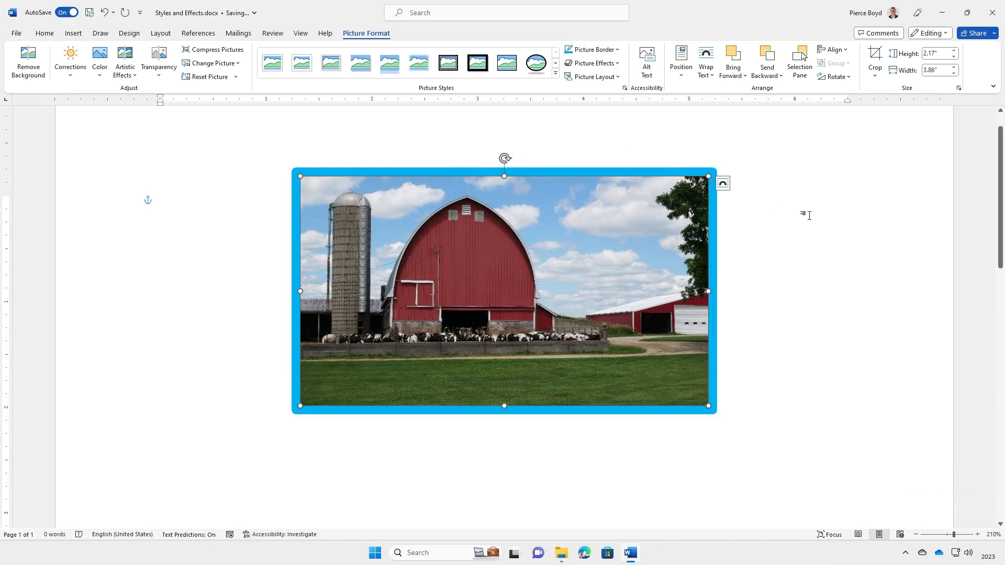
- Give the barn picture's border the wavy hand-drawn sketched line style
left_click(594, 50)
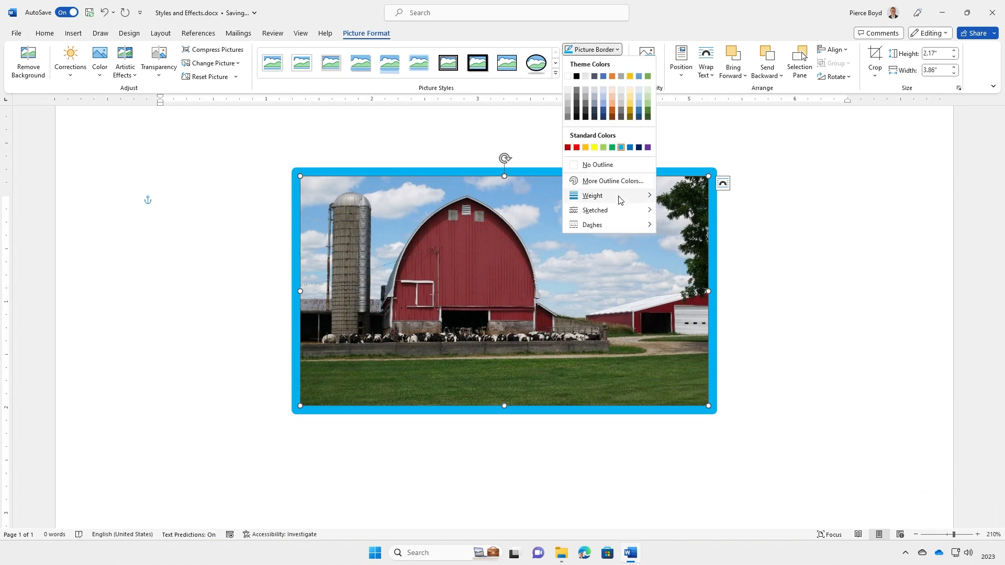
mouse_move(617, 214)
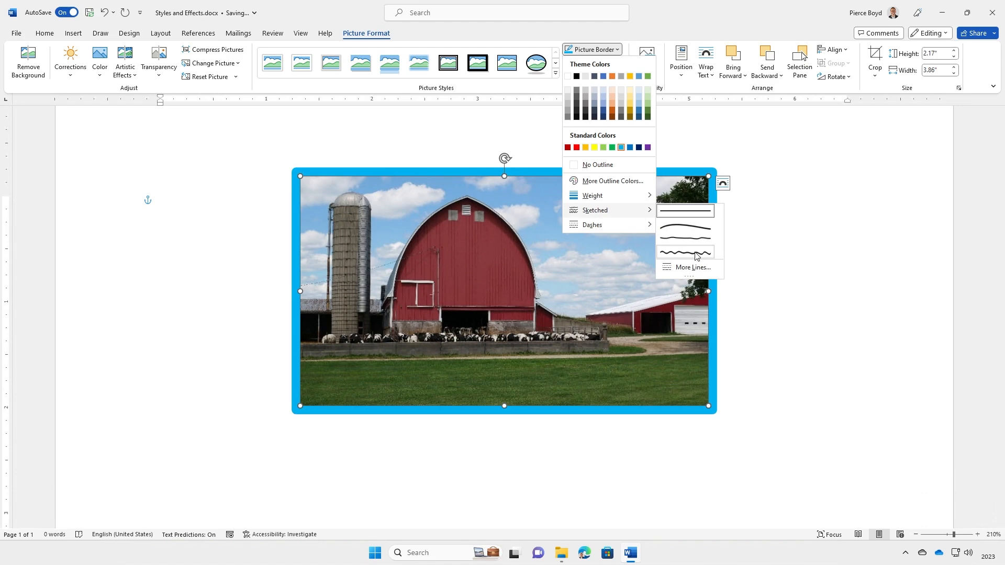
left_click(695, 254)
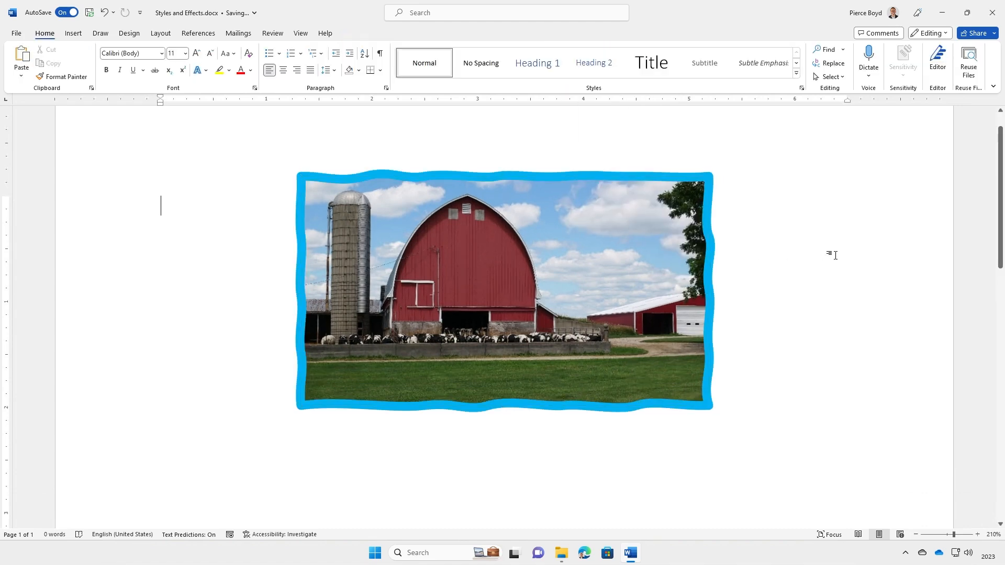
- Remove the outline from the barn picture
left_click(650, 255)
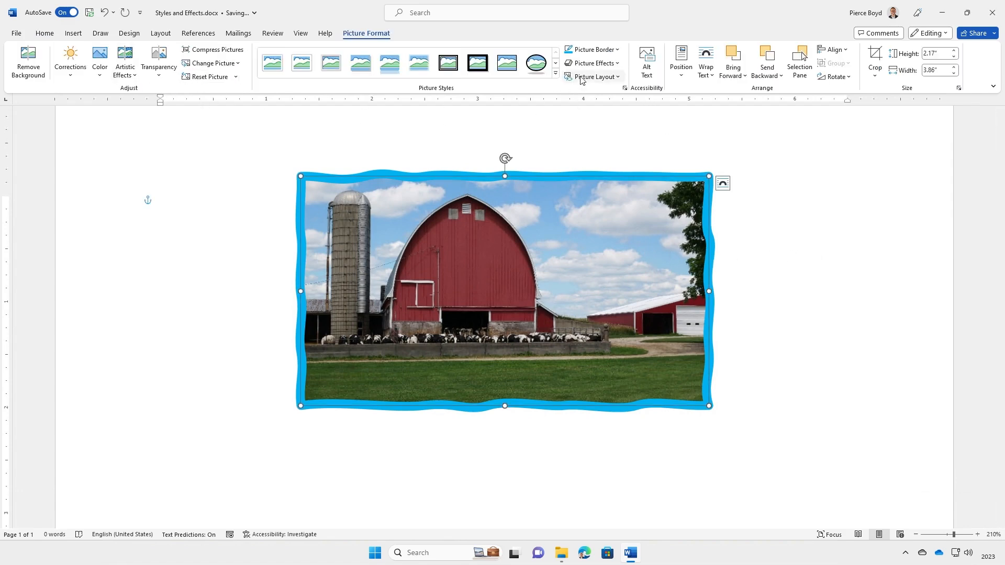
left_click(599, 50)
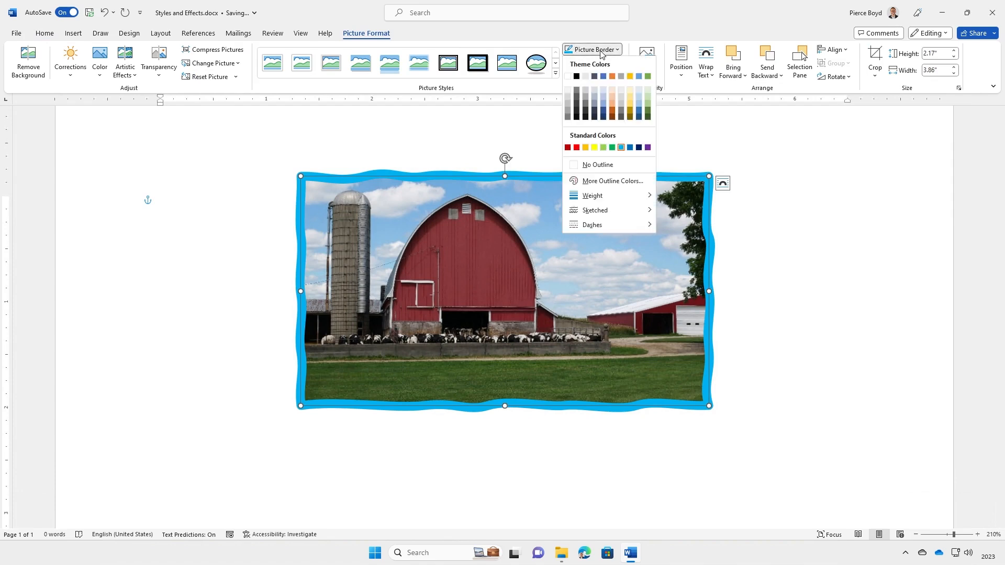
left_click(602, 165)
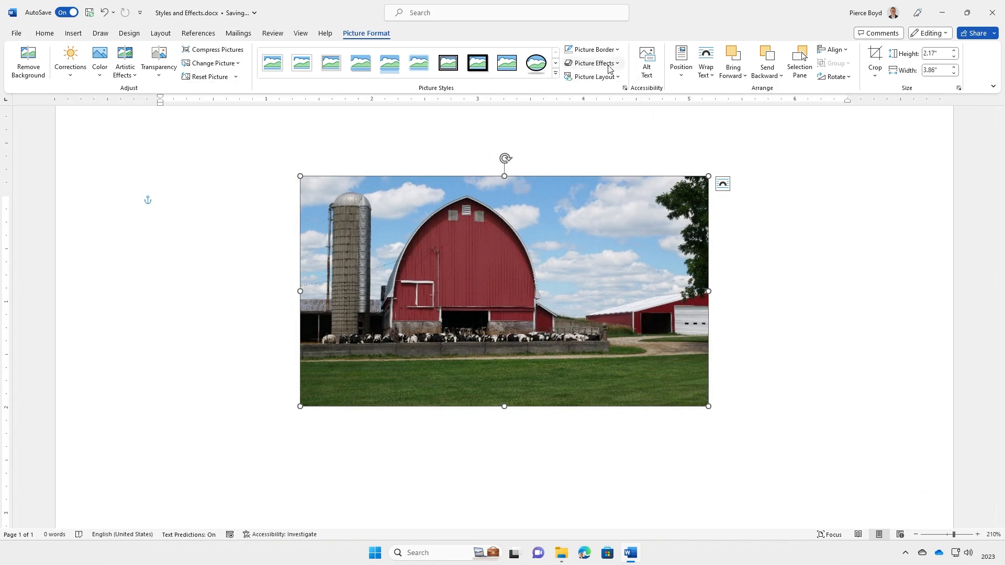
- Apply the Preset 9 picture effect to the barn picture
left_click(591, 63)
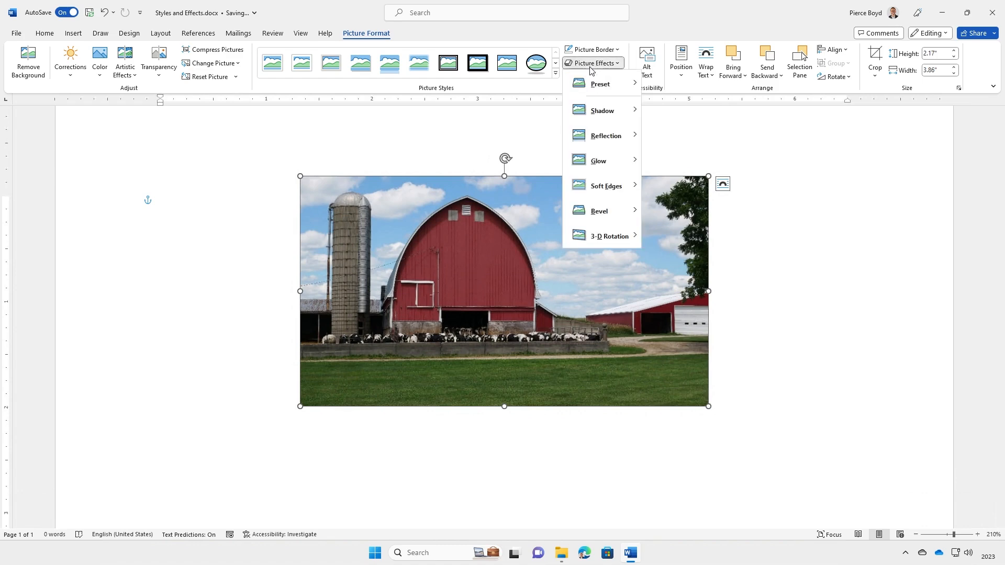
mouse_move(596, 92)
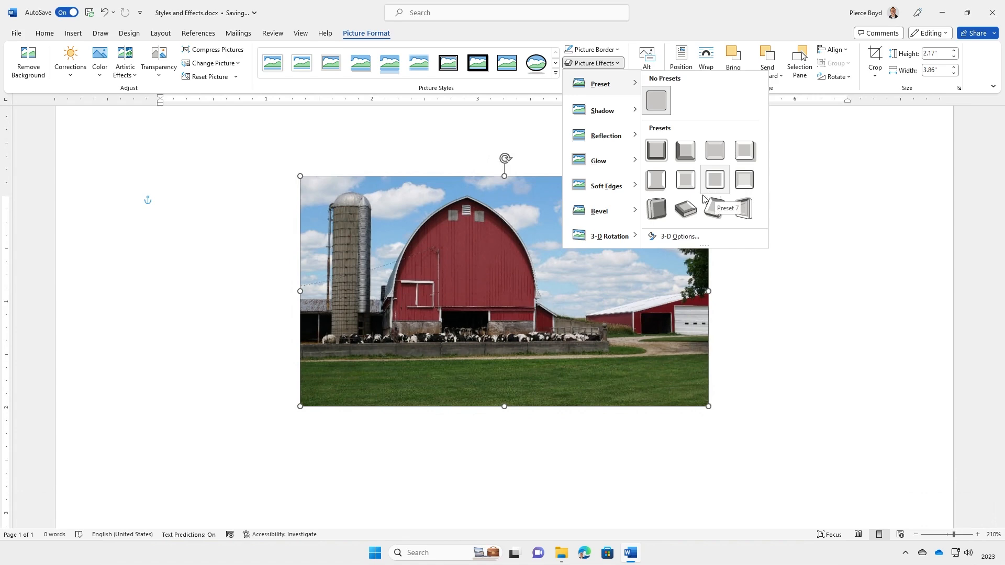
left_click(661, 212)
left_click(832, 262)
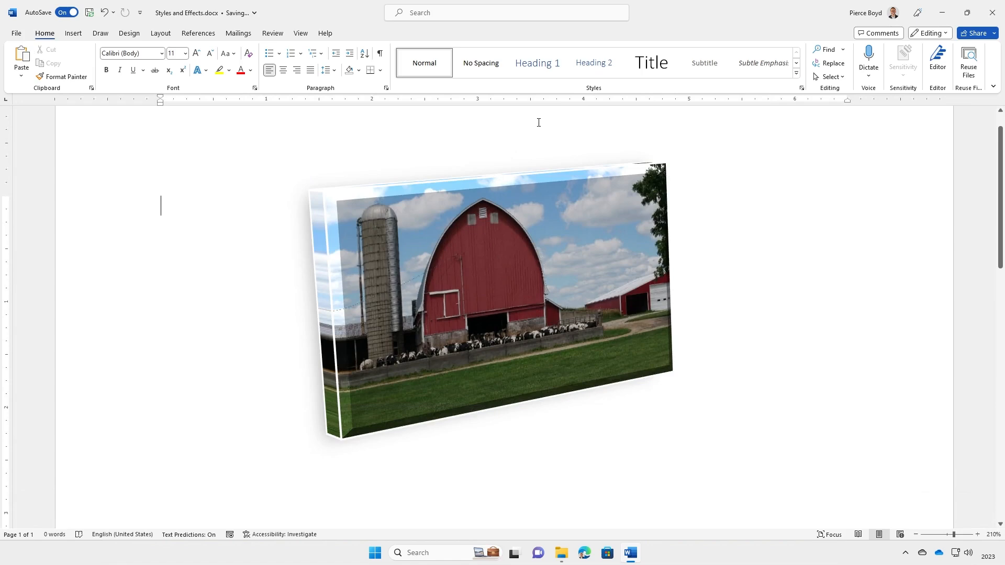
- Change the barn picture's effect to Preset 10
left_click(456, 219)
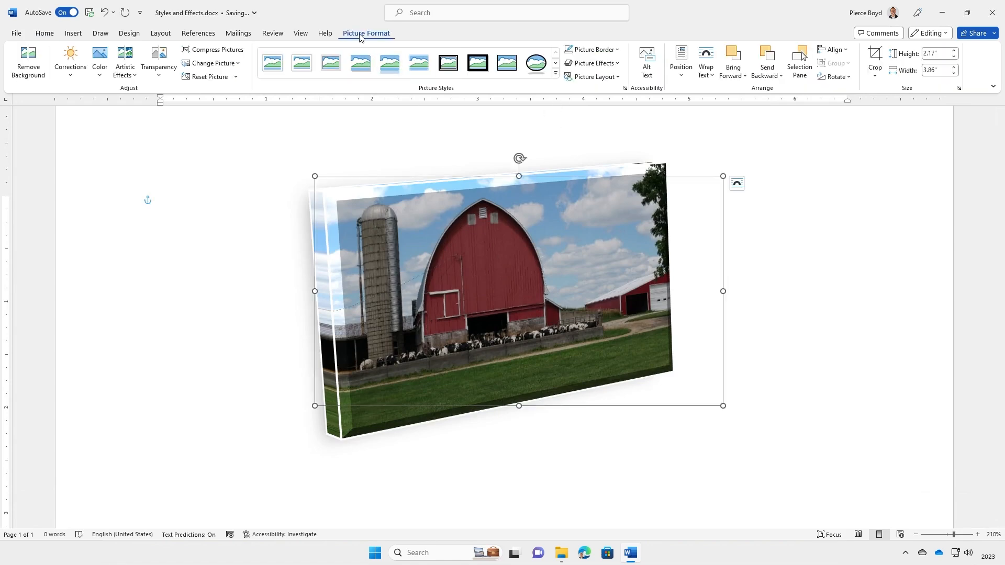
left_click(599, 68)
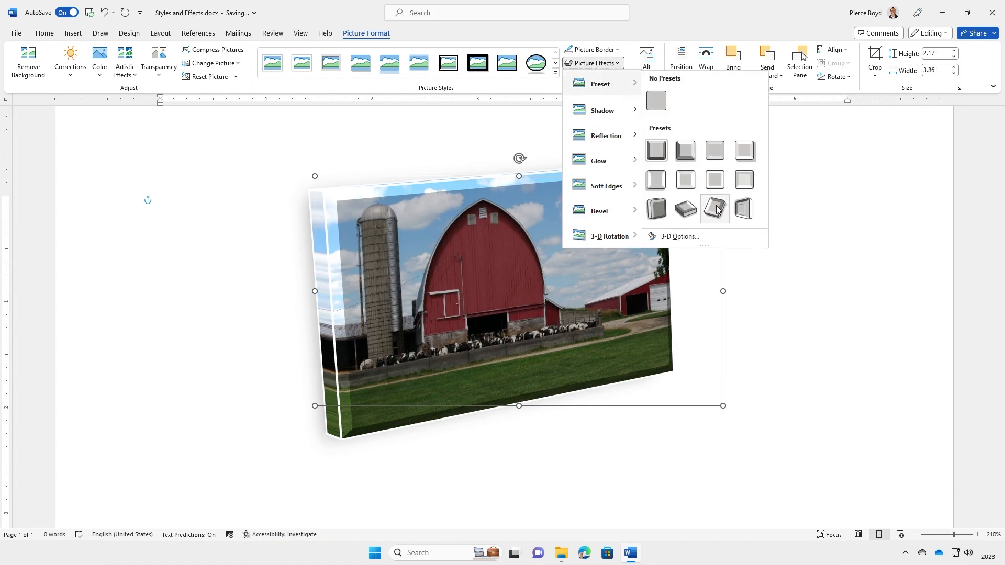
left_click(690, 209)
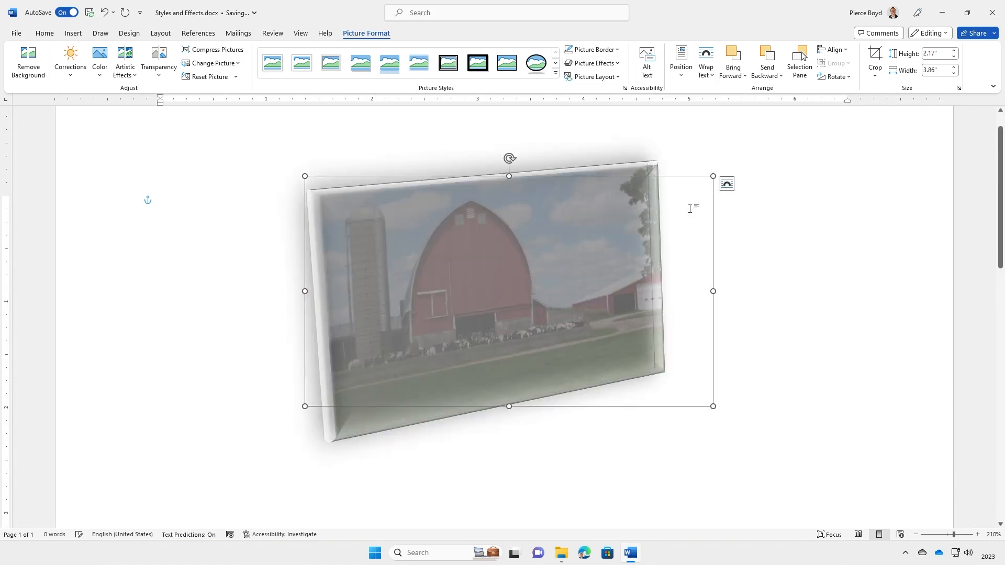
left_click(774, 215)
- Switch the barn picture's effect to Preset 2
left_click(567, 248)
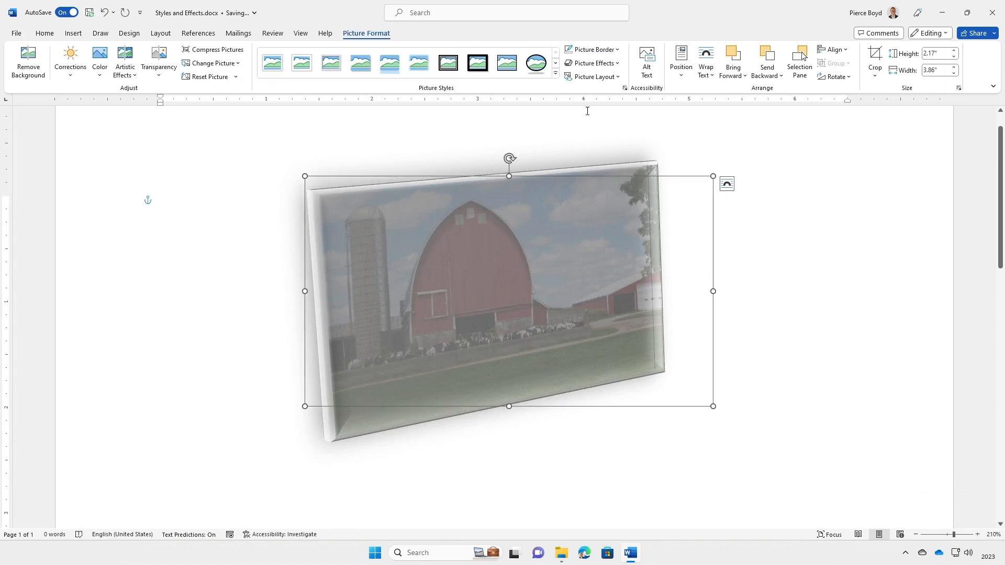
left_click(594, 63)
mouse_move(610, 88)
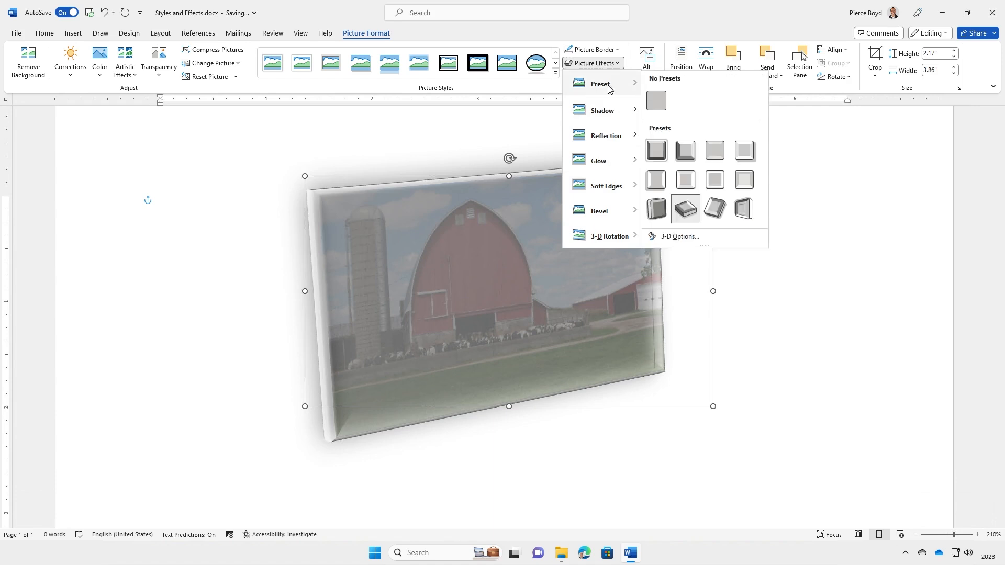
left_click(689, 154)
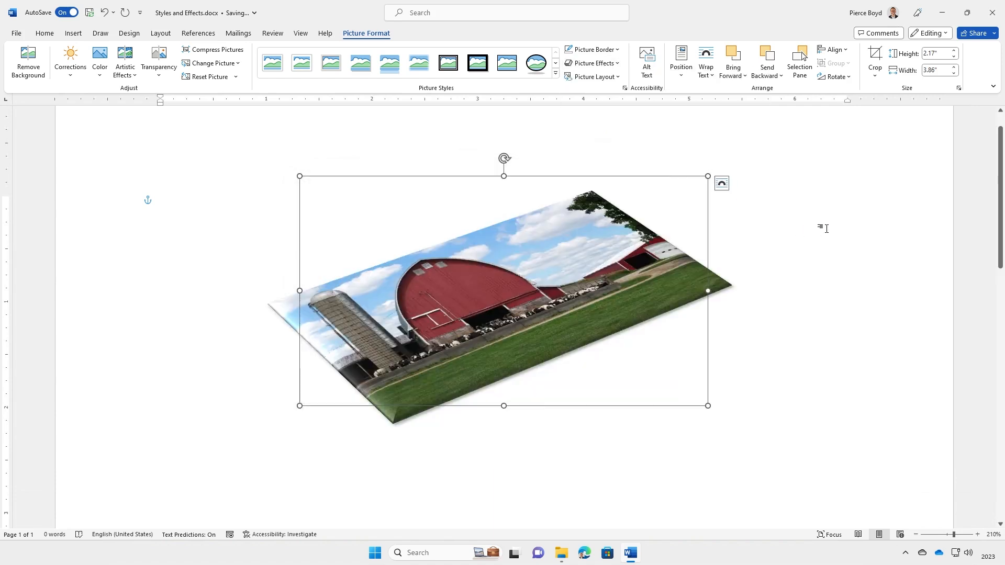
- Clear the preset effect with No Presets and reset the barn picture to remove its leftover formatting
left_click(599, 65)
mouse_move(602, 88)
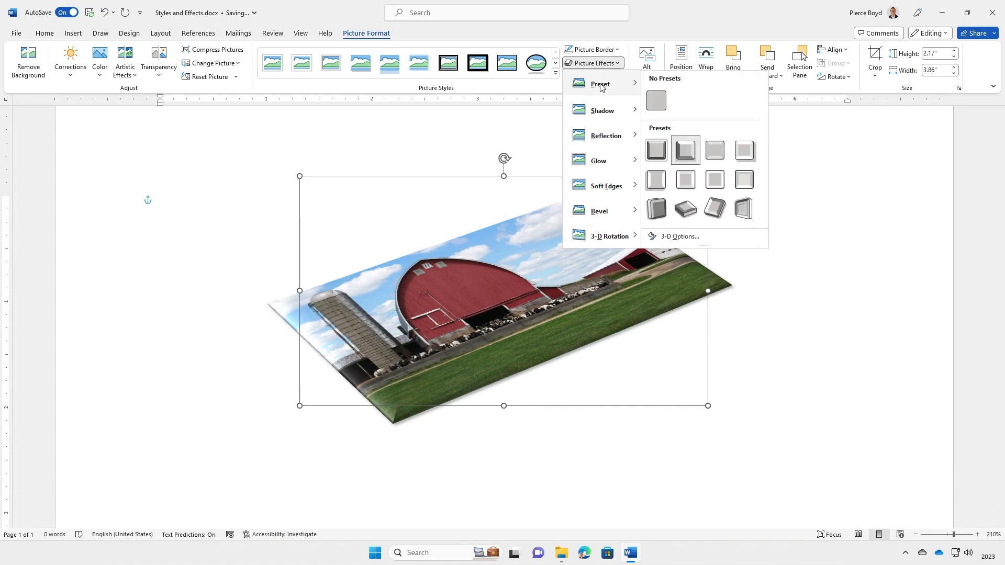
left_click(657, 101)
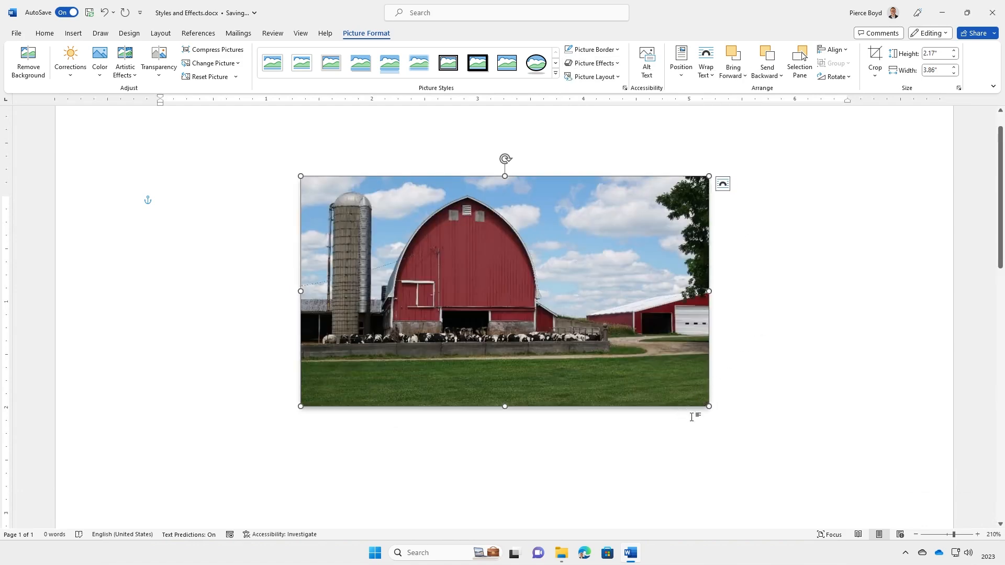
left_click(353, 450)
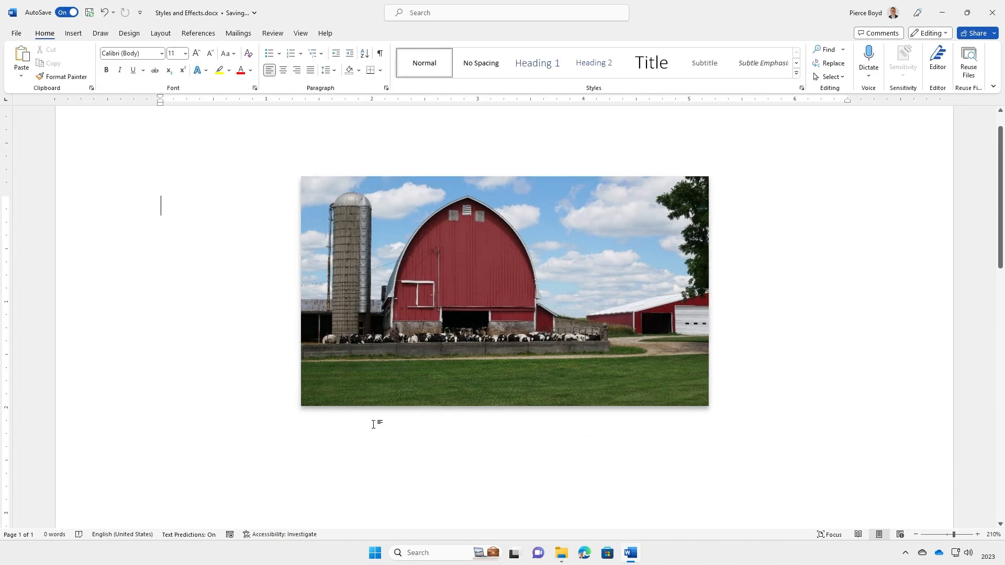
left_click(467, 274)
left_click(196, 78)
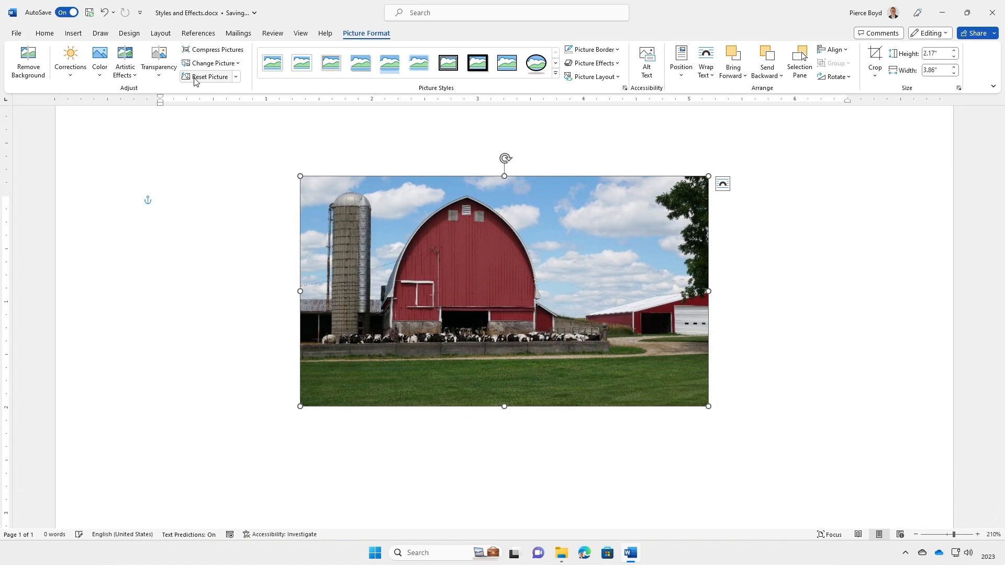
- Add an outer shadow to the barn picture, offset toward its upper-left corner
left_click(590, 63)
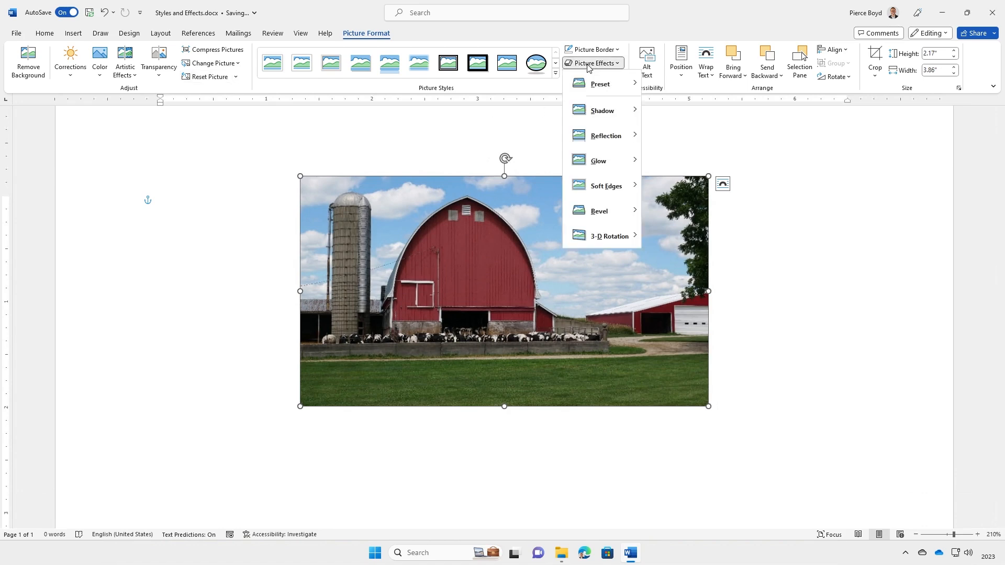
mouse_move(611, 116)
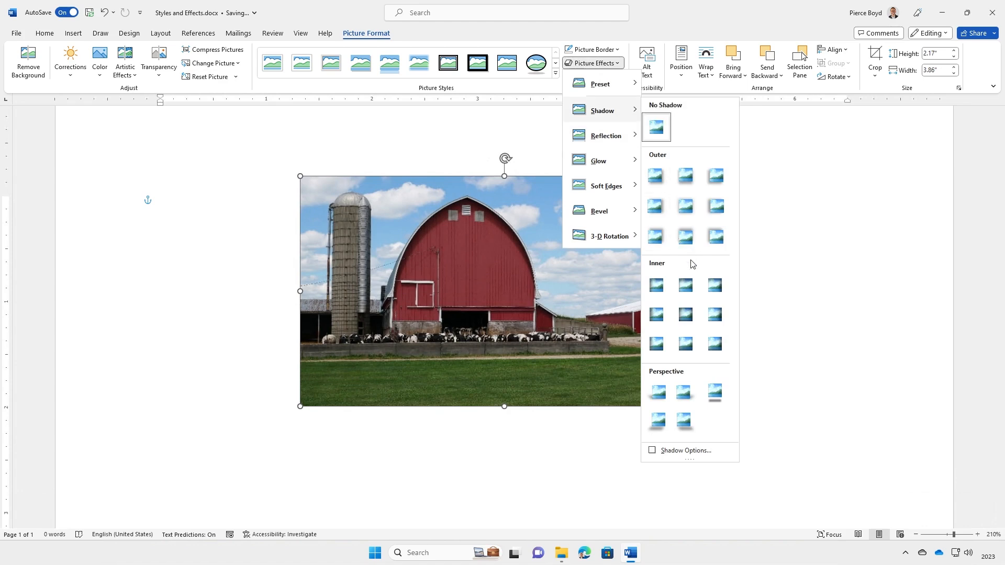
left_click(714, 236)
left_click(812, 275)
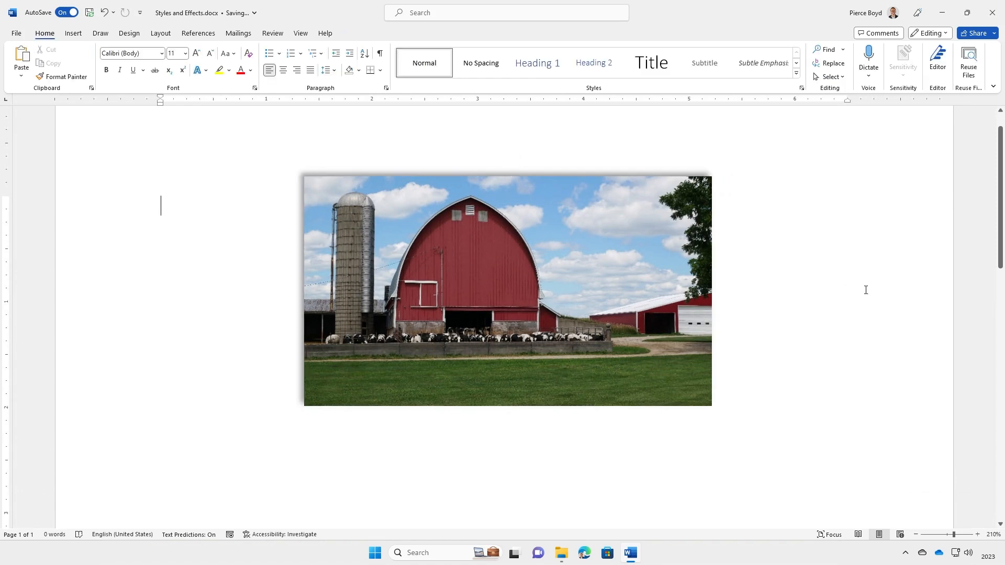
- Replace the outer shadow with an inner shadow along the barn picture's right edge
left_click(606, 246)
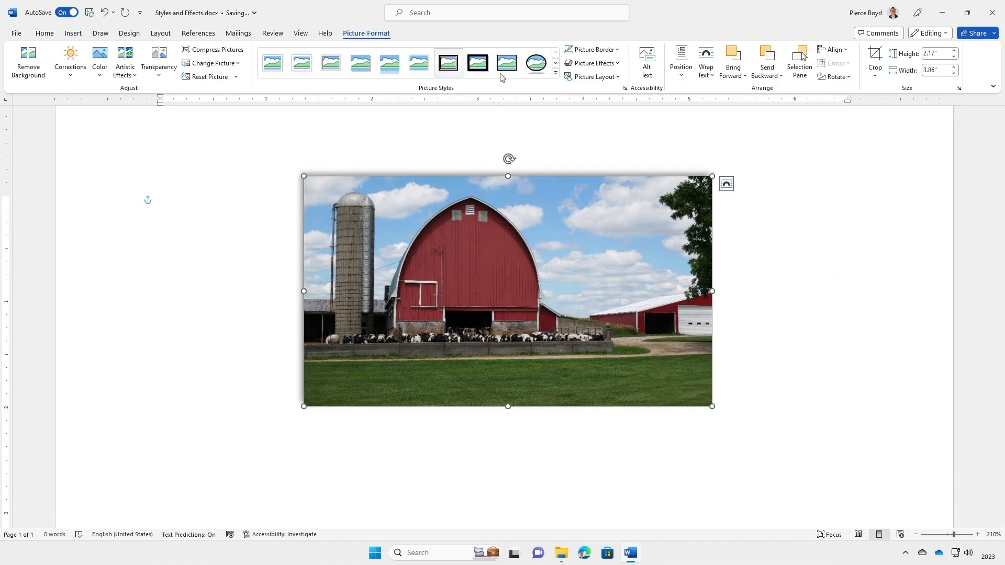
left_click(596, 63)
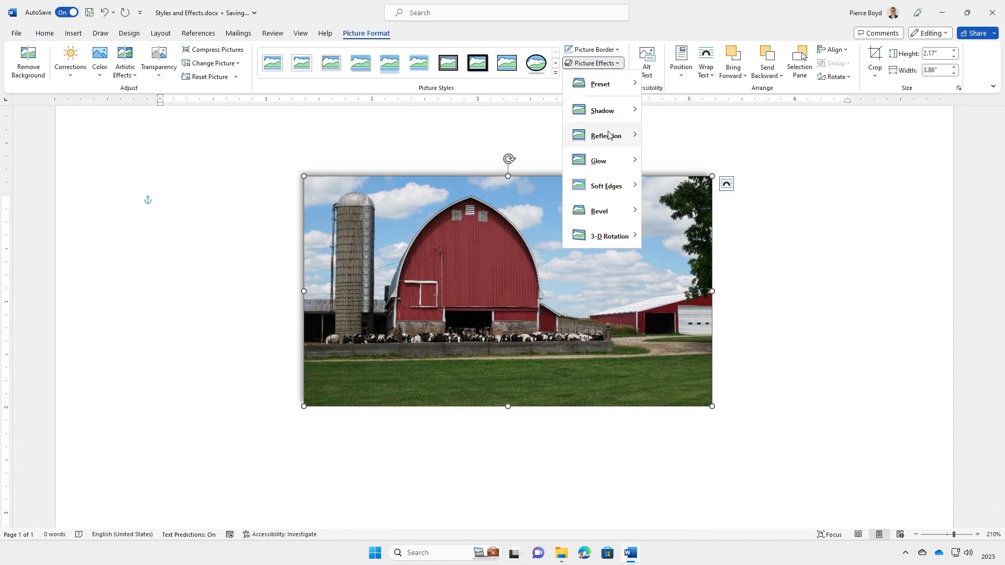
mouse_move(605, 121)
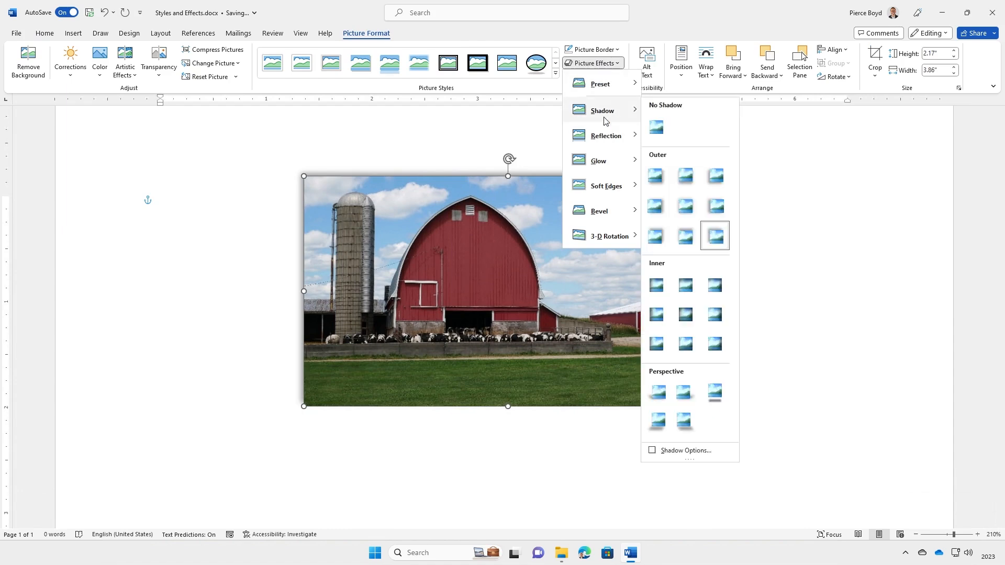
left_click(717, 319)
left_click(794, 316)
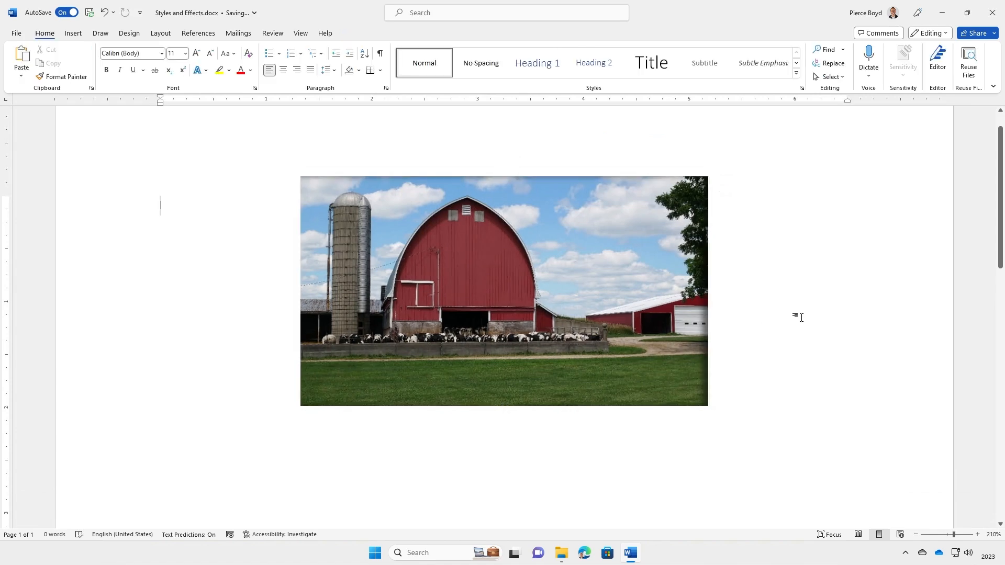
- Apply a perspective shadow that slants below and to the left of the barn picture
left_click(659, 313)
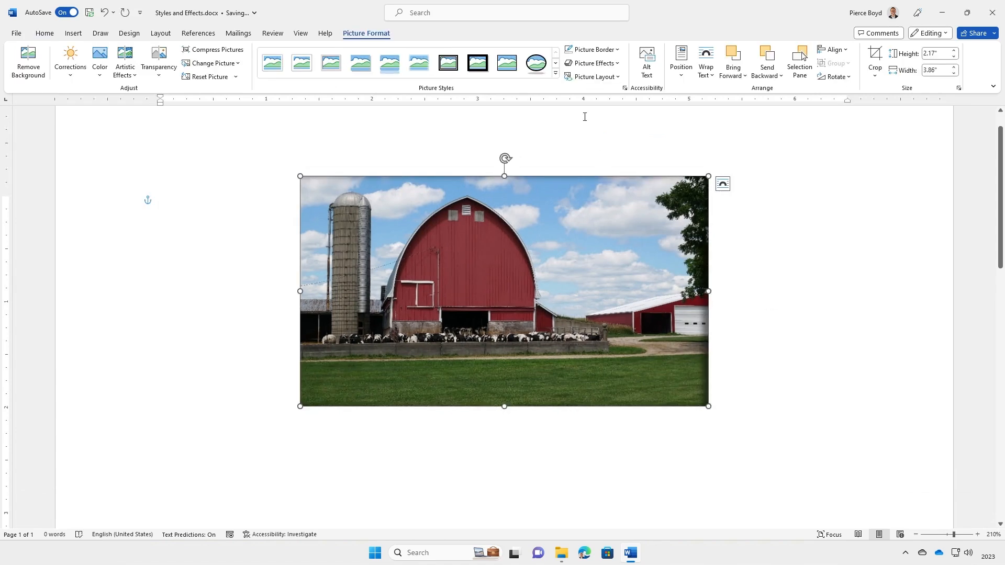
left_click(600, 65)
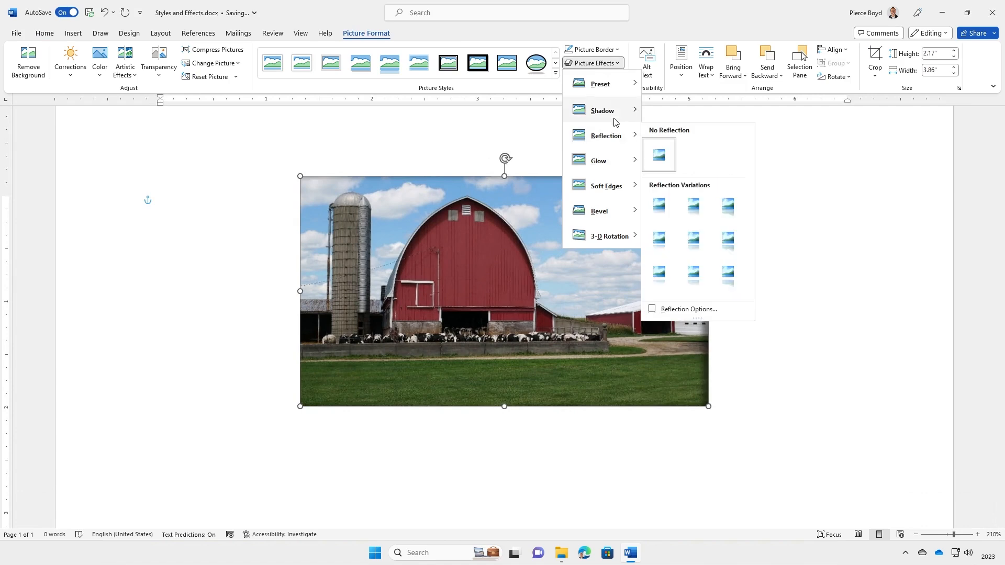
mouse_move(614, 119)
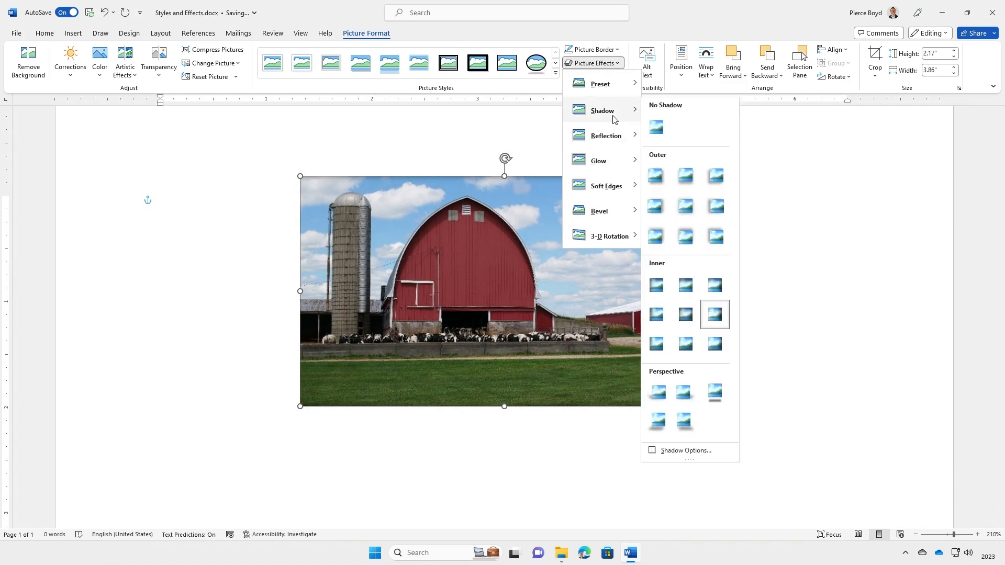
left_click(661, 431)
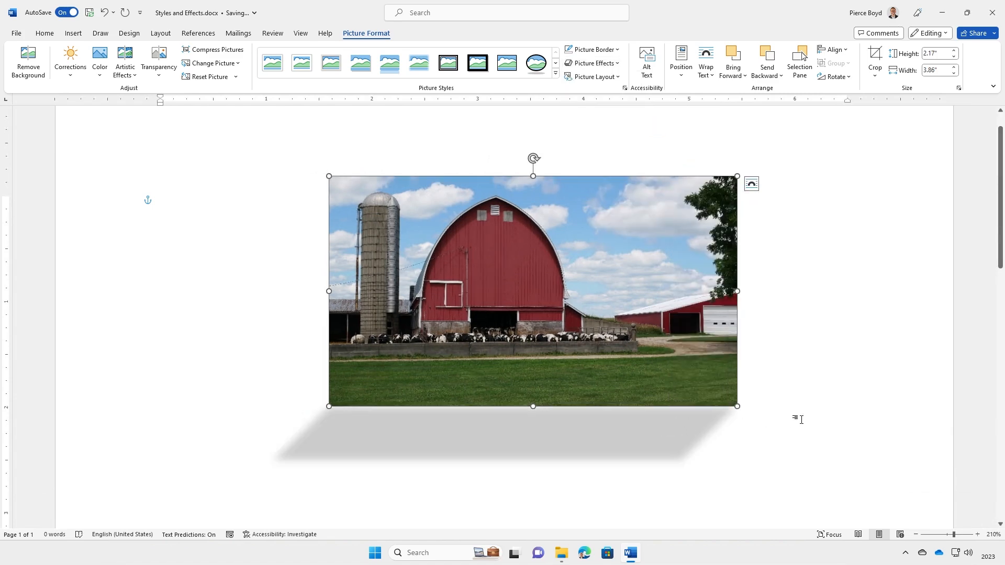
- Set the barn picture's shadow to No Shadow
left_click(594, 62)
mouse_move(602, 115)
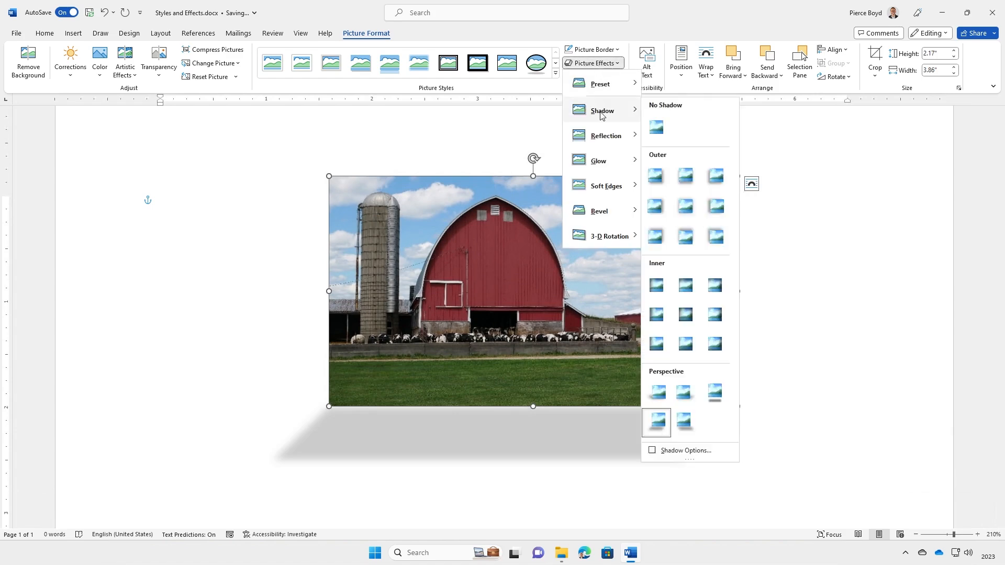
left_click(663, 131)
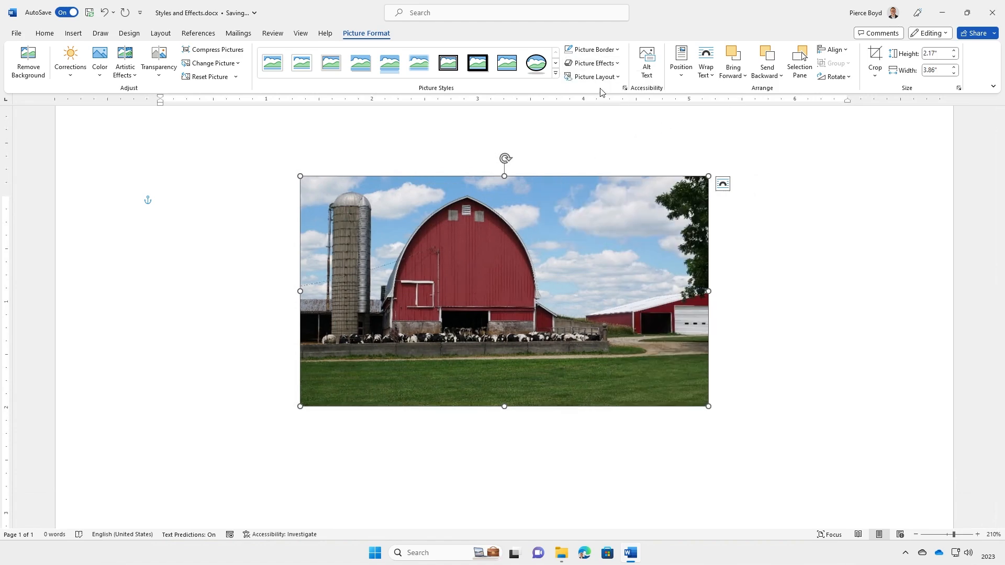
- Apply the shortest reflection variation with the widest offset beneath the barn picture
left_click(593, 65)
mouse_move(614, 144)
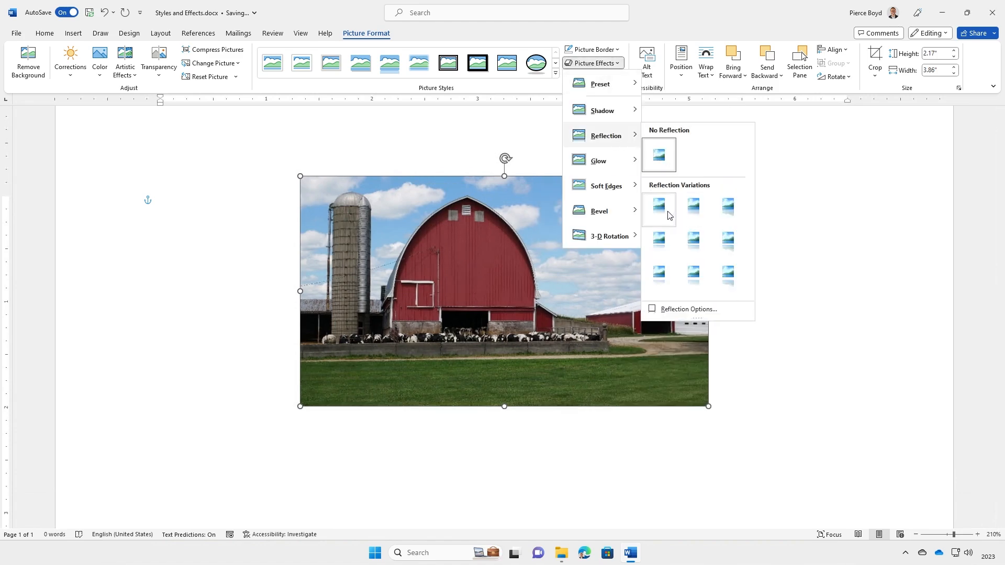
left_click(662, 277)
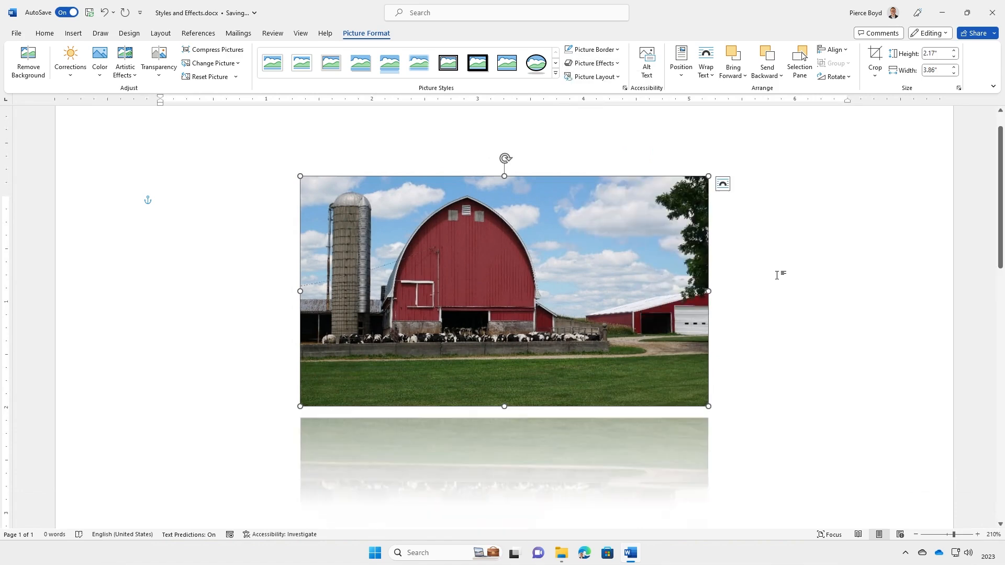
left_click(777, 276)
scroll(777, 278, "down", 2)
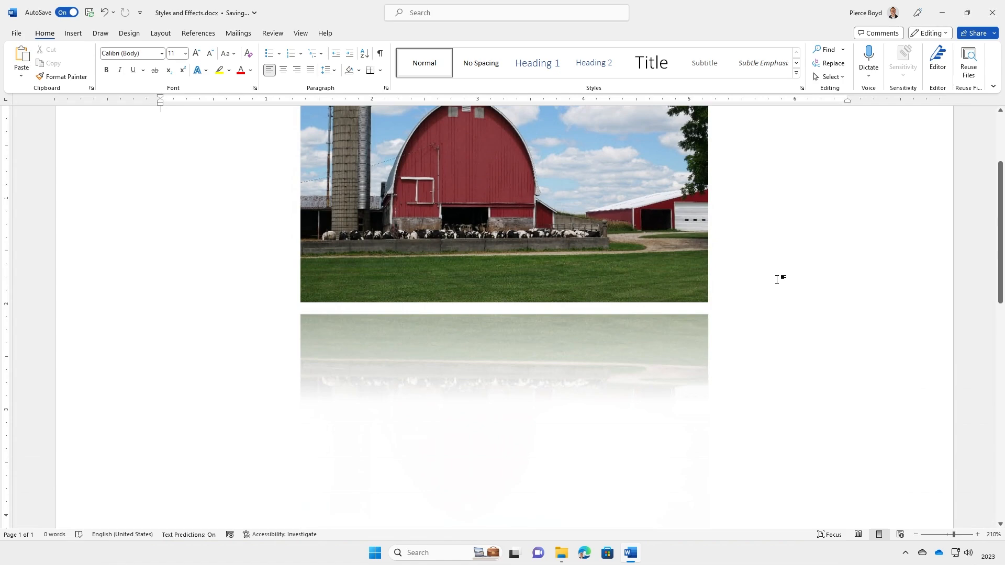
- Replace the barn picture's reflection with the full-length variation that touches the picture's bottom edge
scroll(777, 280, "up", 3)
left_click(630, 306)
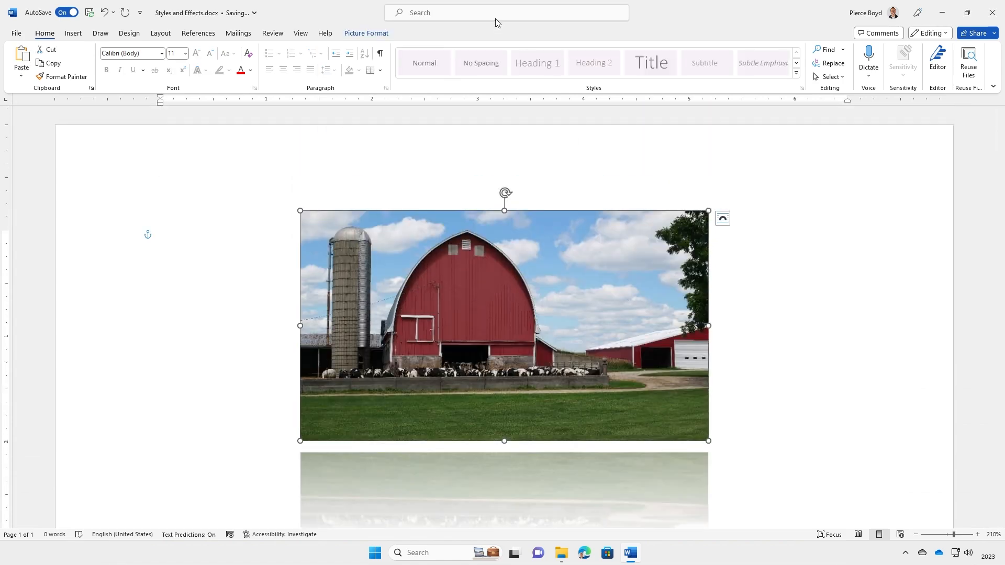
left_click(374, 35)
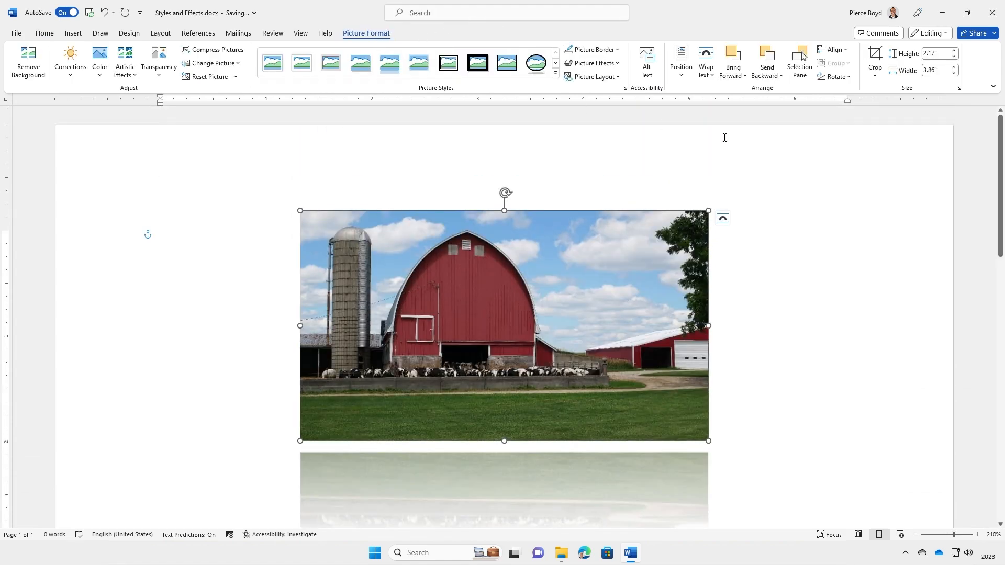
left_click(592, 63)
mouse_move(615, 144)
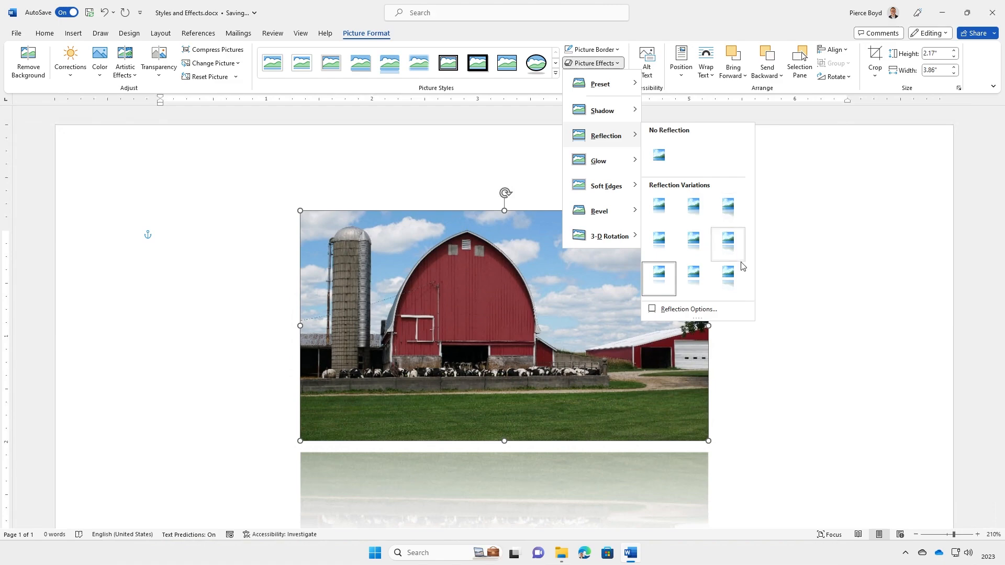
left_click(734, 212)
scroll(782, 264, "down", 6)
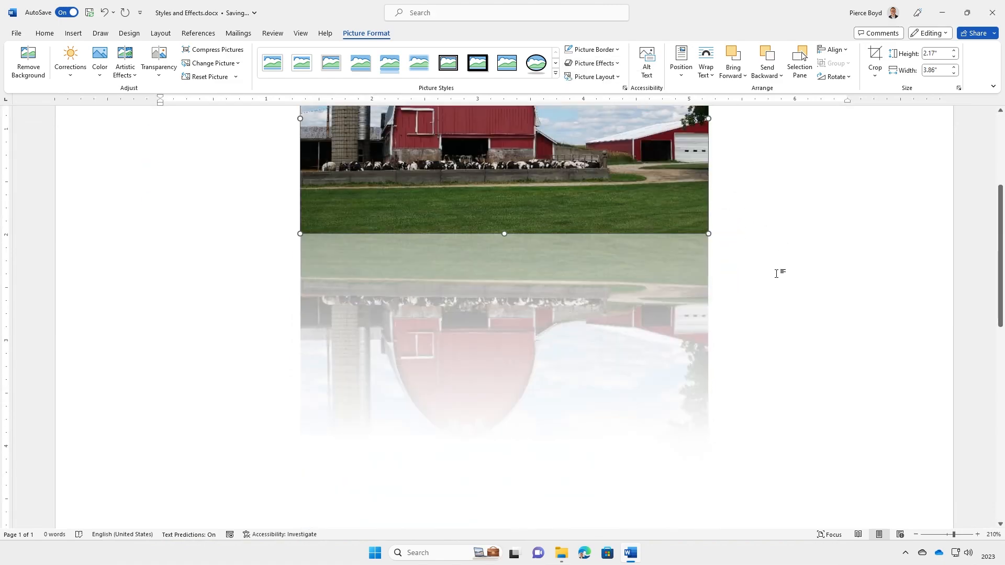
scroll(778, 272, "up", 6)
- Set the barn picture's reflection to No Reflection
left_click(588, 64)
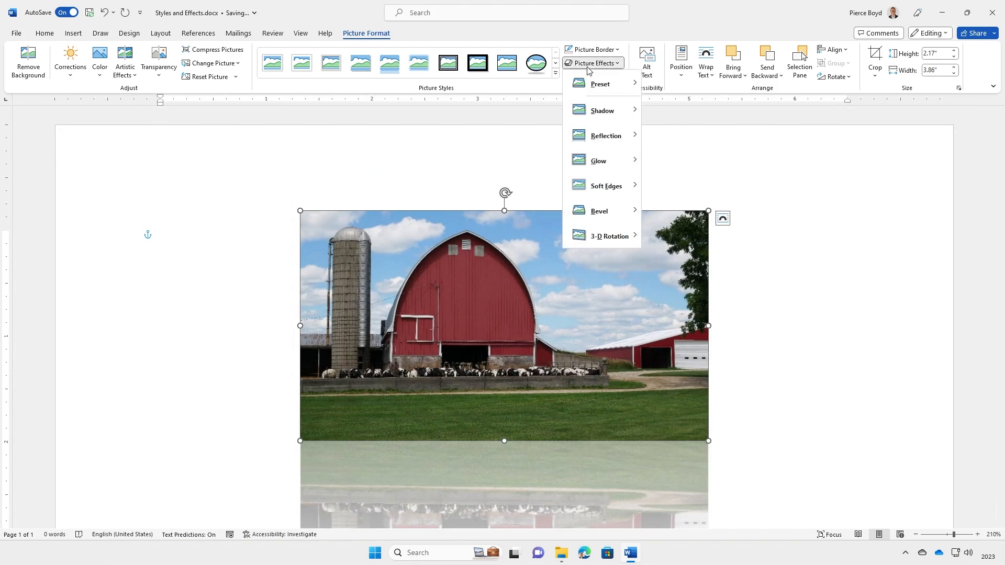
mouse_move(621, 146)
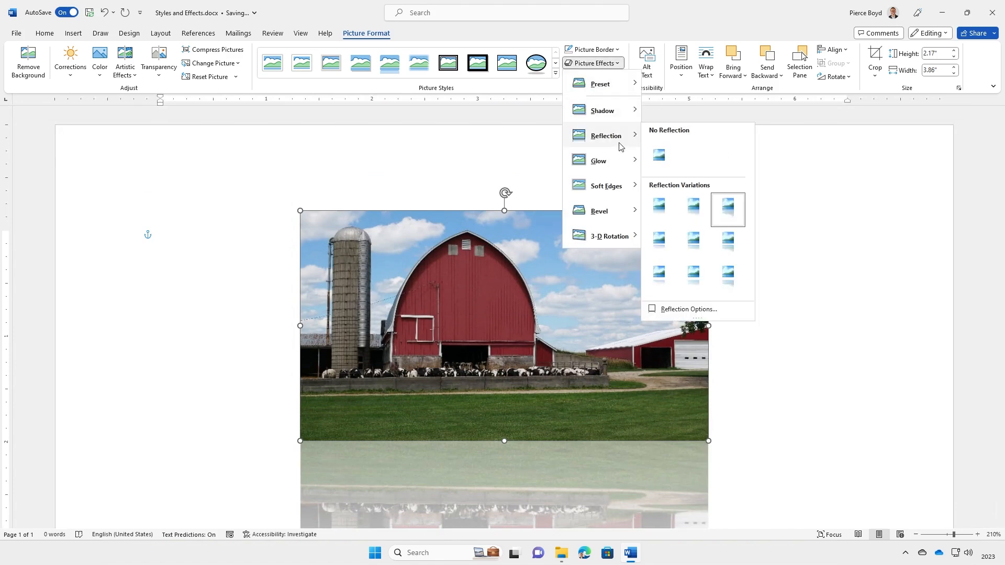
left_click(661, 156)
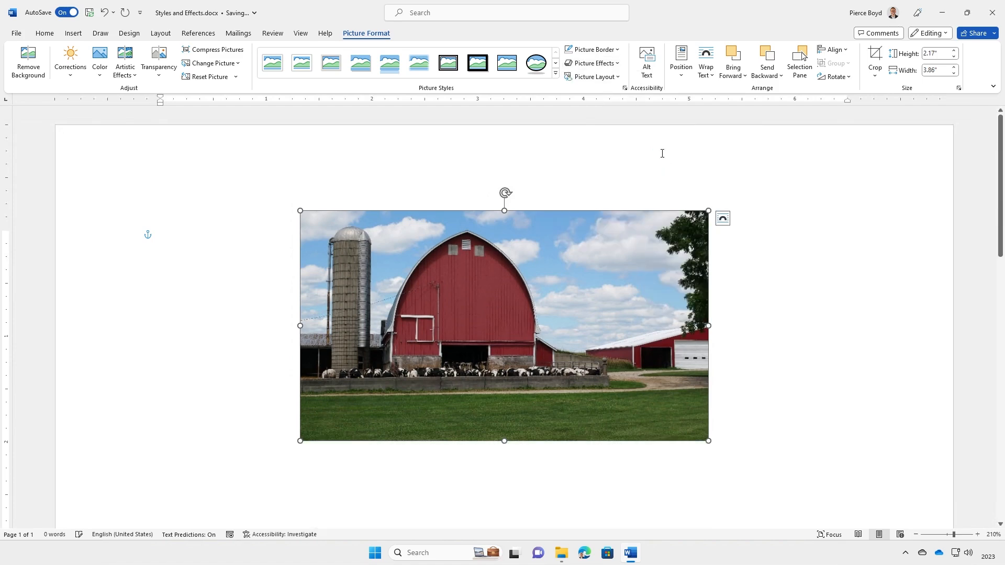
- Apply the largest green glow variation around the barn picture and deselect it
left_click(600, 64)
mouse_move(615, 168)
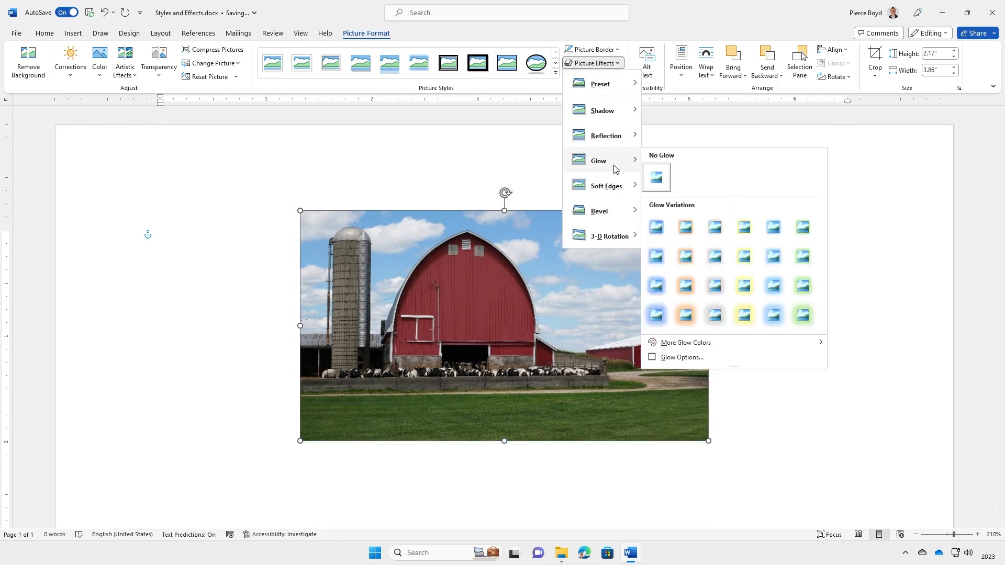
left_click(804, 315)
left_click(823, 302)
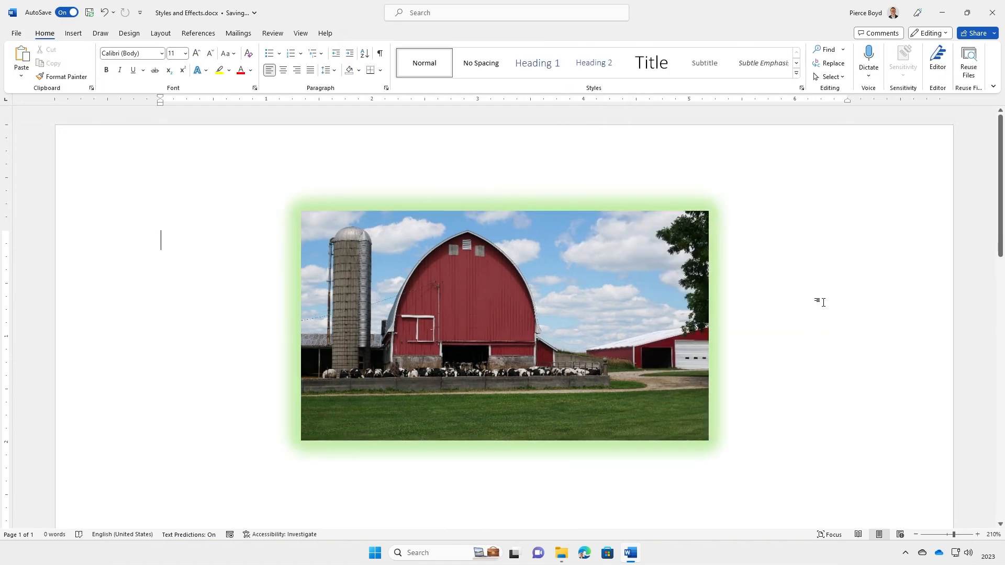
- Change the barn picture's glow to the smallest orange variation
left_click(698, 296)
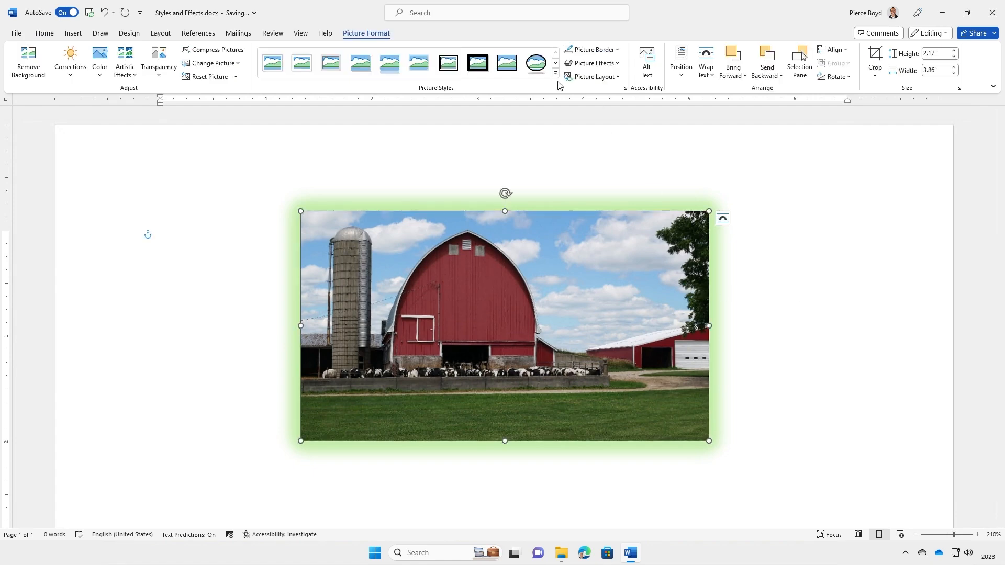
left_click(587, 68)
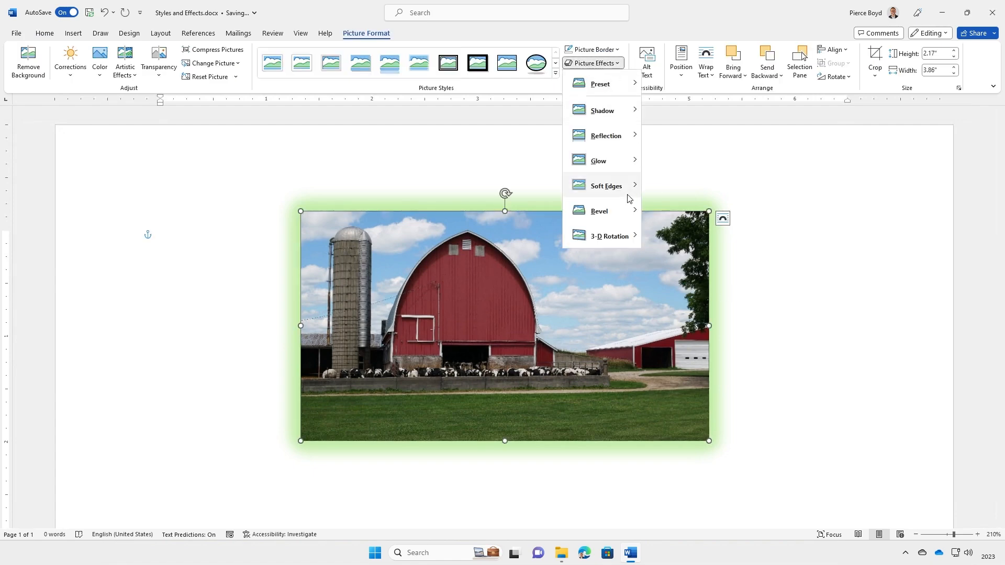
mouse_move(623, 169)
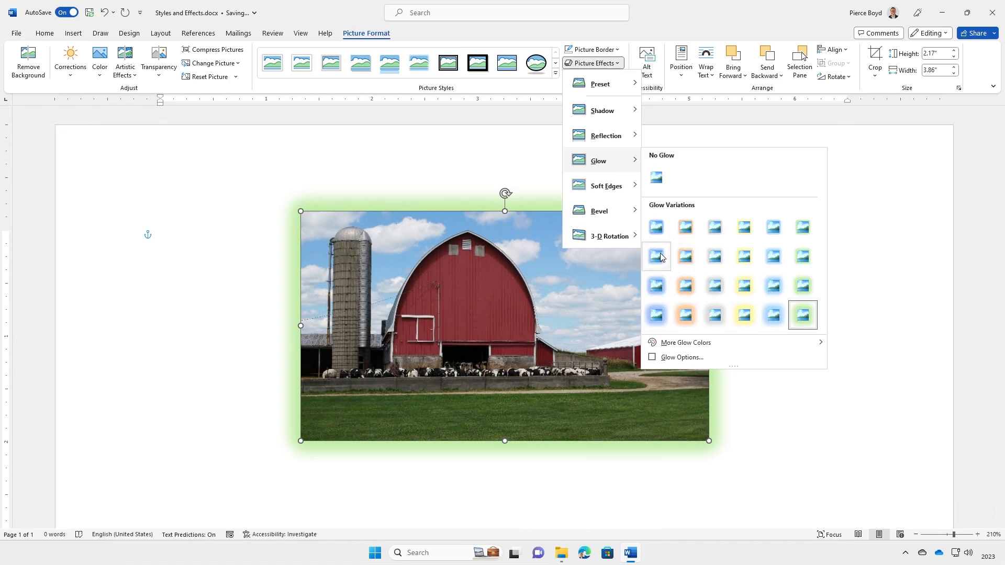
left_click(688, 231)
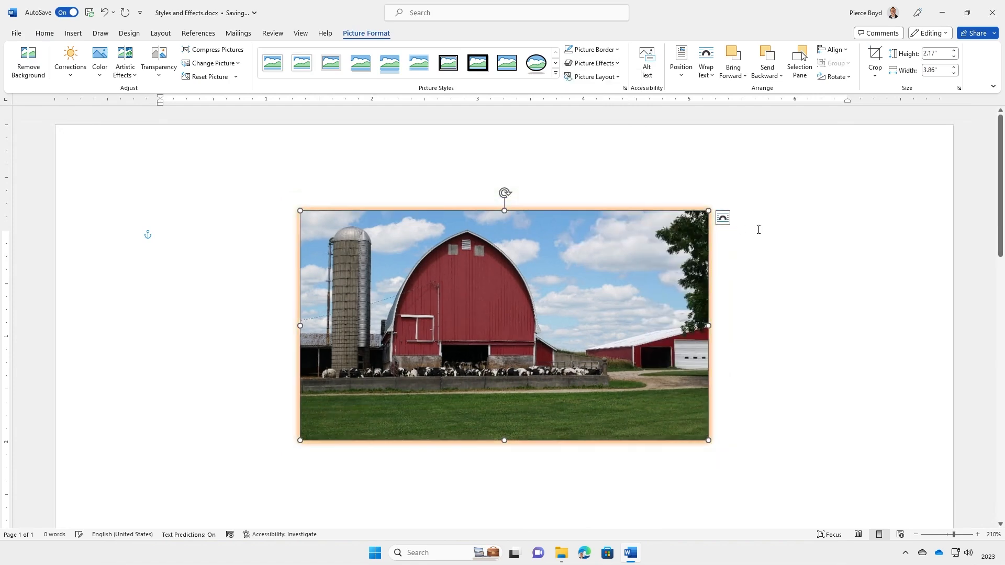
- Set the barn picture's glow to No Glow
left_click(594, 63)
mouse_move(608, 162)
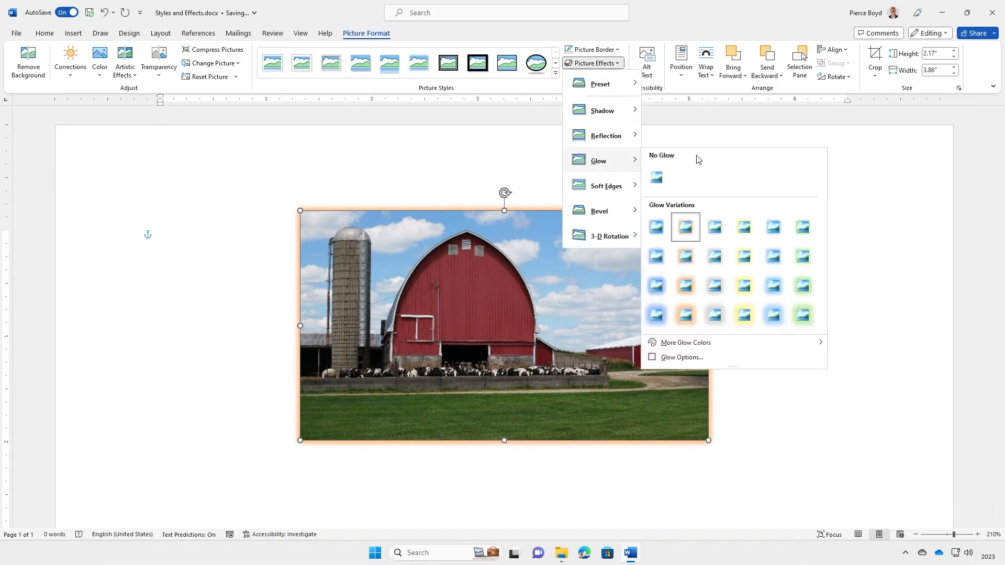
left_click(664, 183)
- Apply the strongest soft edge variation to the barn picture and deselect it
left_click(594, 64)
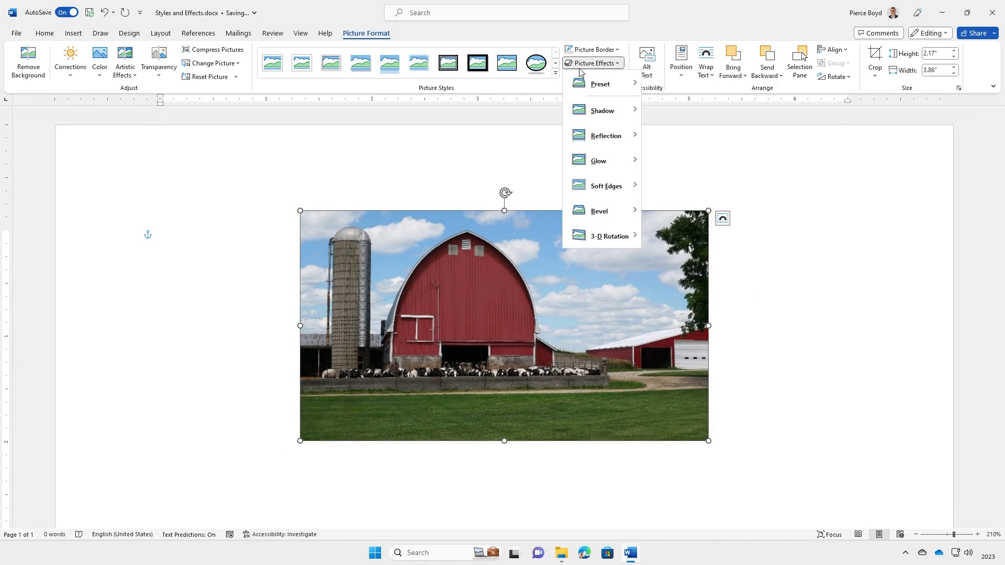
mouse_move(624, 199)
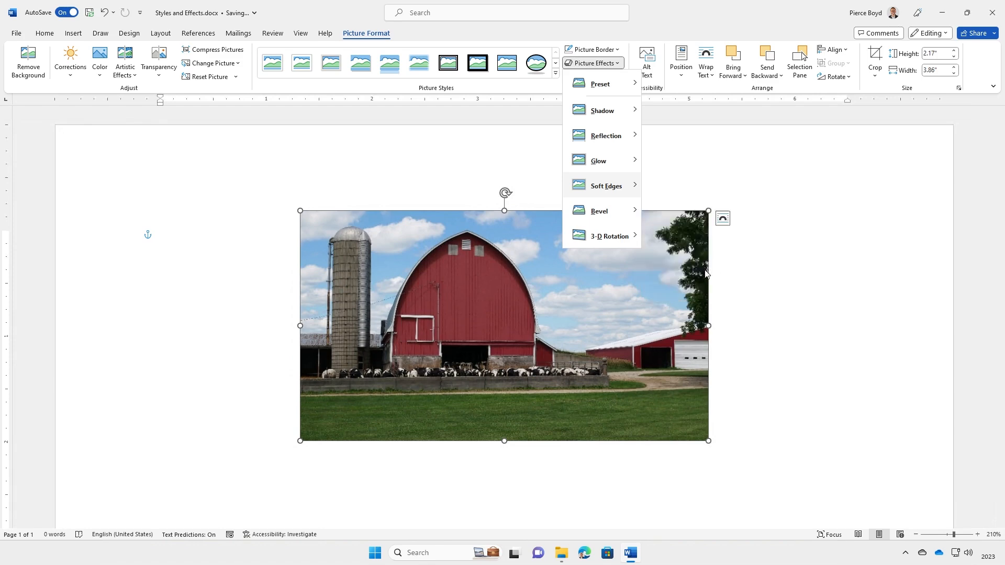
left_click(705, 270)
left_click(792, 312)
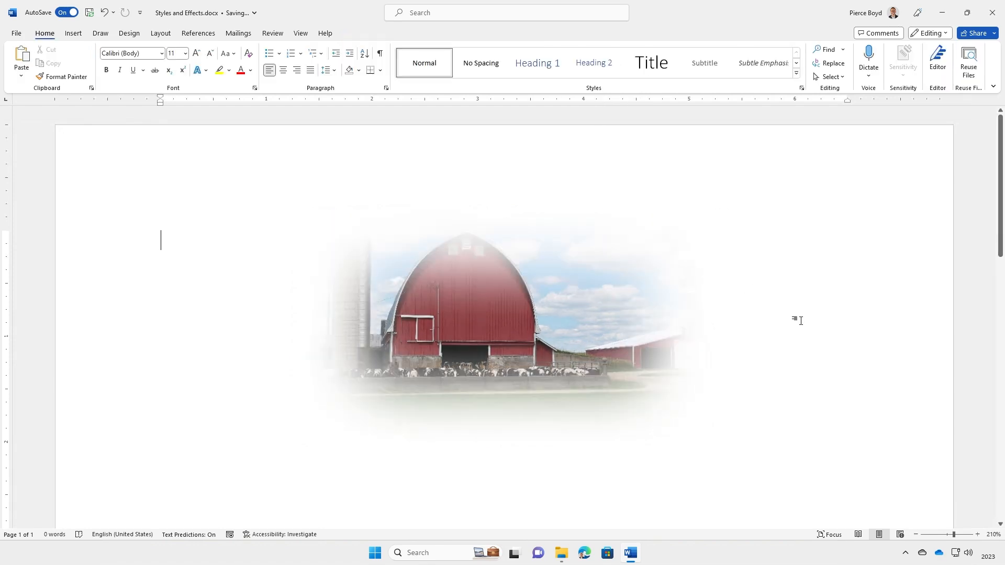
- Change the barn picture's soft edges to the second-lightest variation and deselect the picture
left_click(621, 320)
left_click(592, 63)
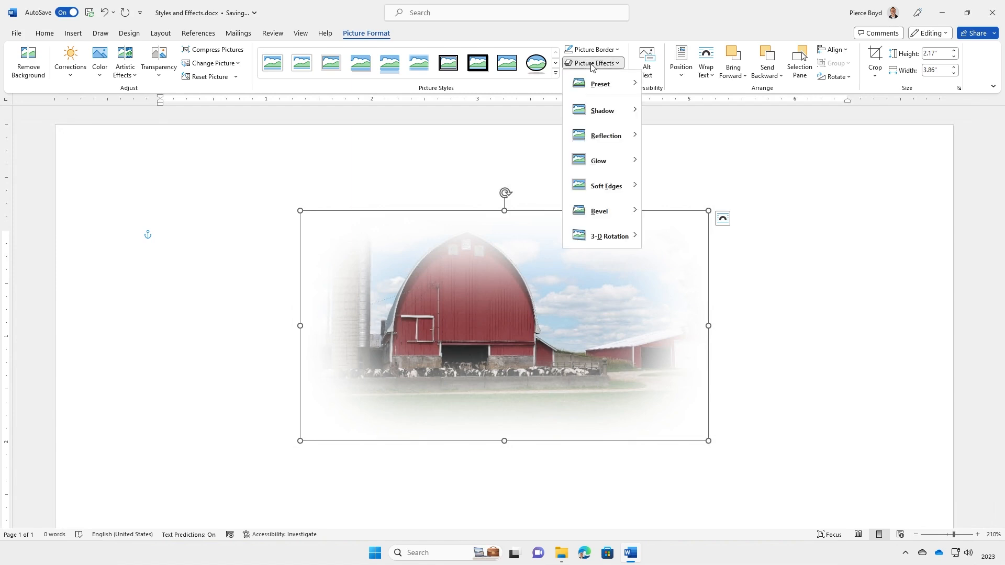
mouse_move(609, 186)
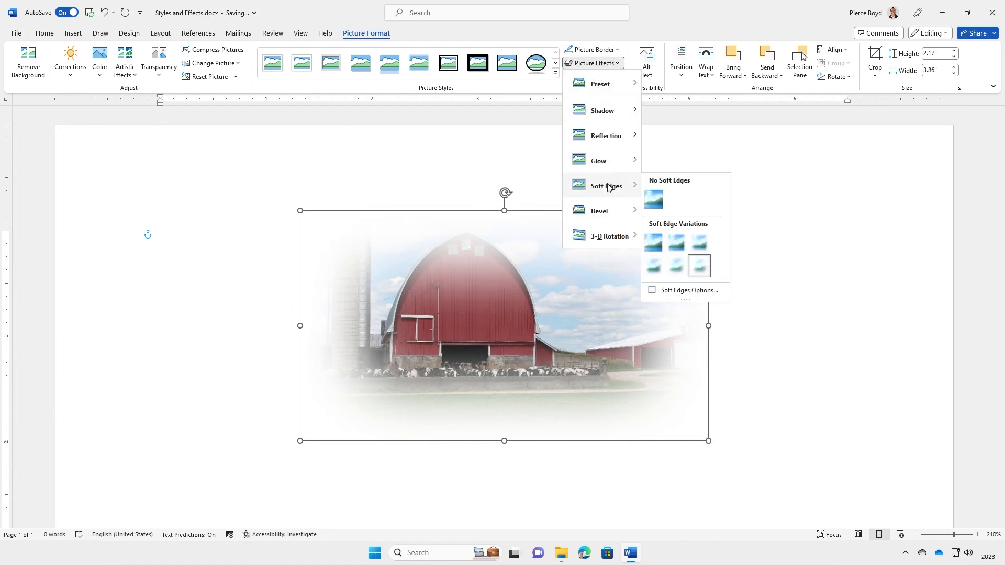
left_click(676, 244)
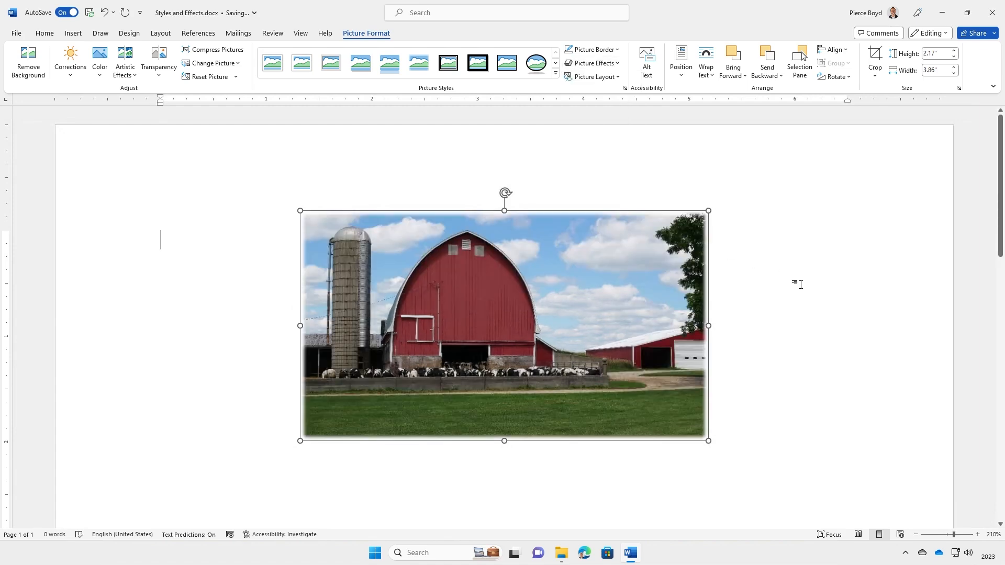
left_click(808, 297)
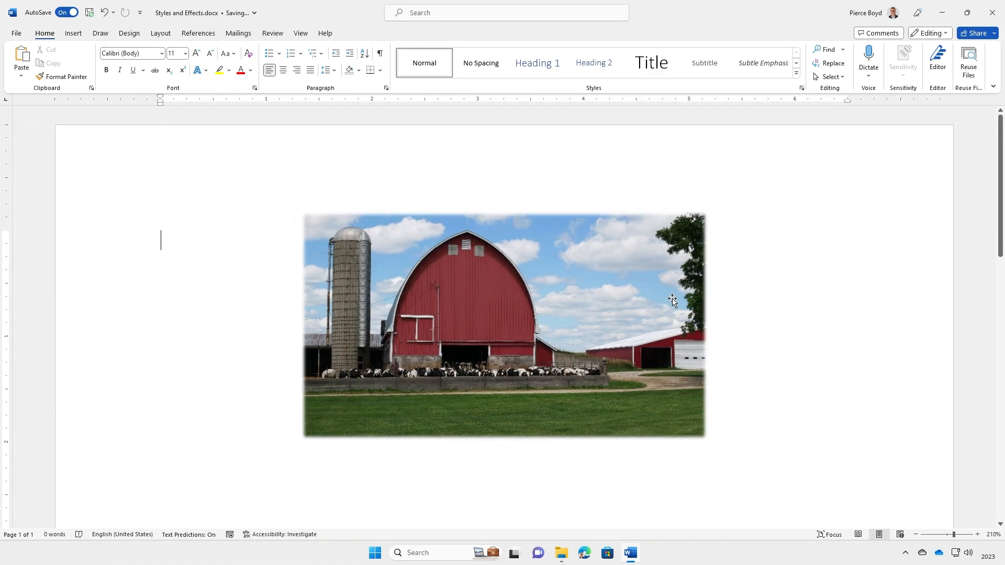
- Set the barn picture's soft edges to No Soft Edges
left_click(652, 296)
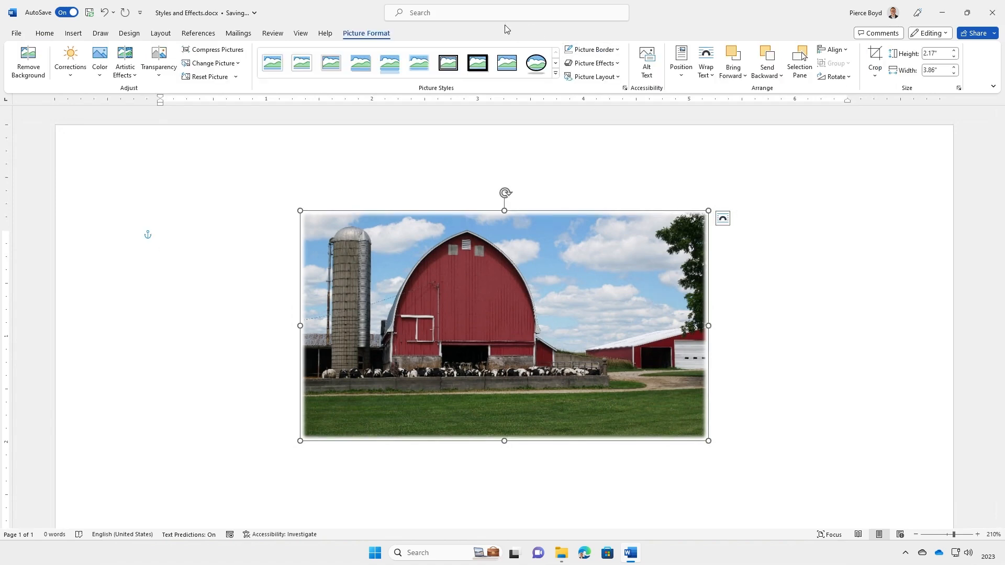
left_click(594, 63)
mouse_move(615, 189)
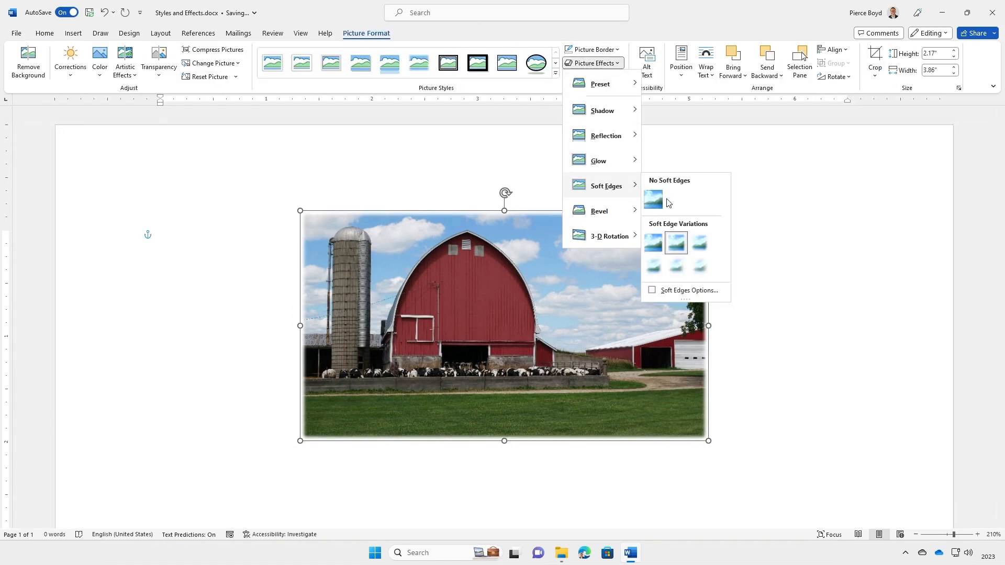
left_click(654, 199)
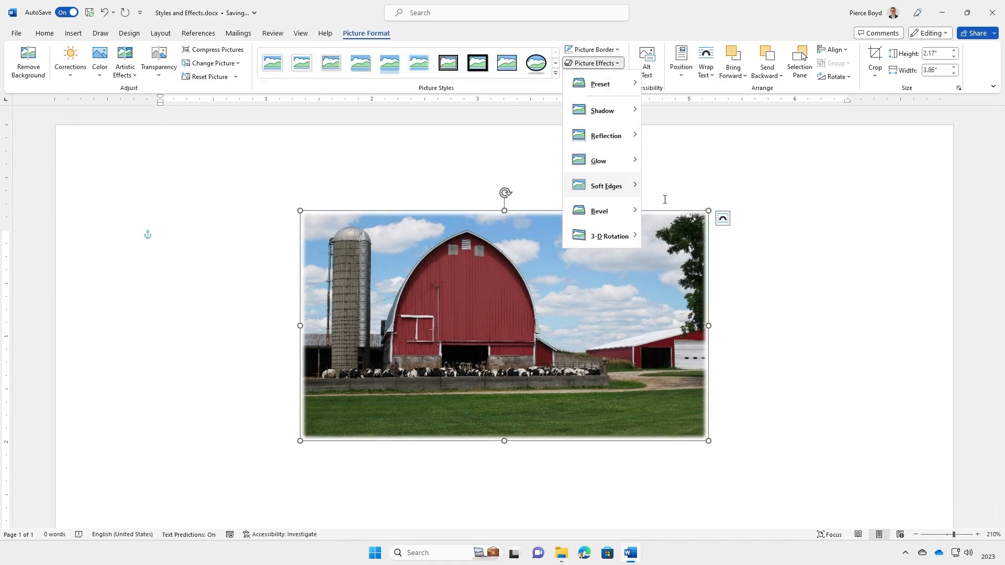
- Apply the first bevel variation in the gallery to the barn picture and deselect it
left_click(597, 63)
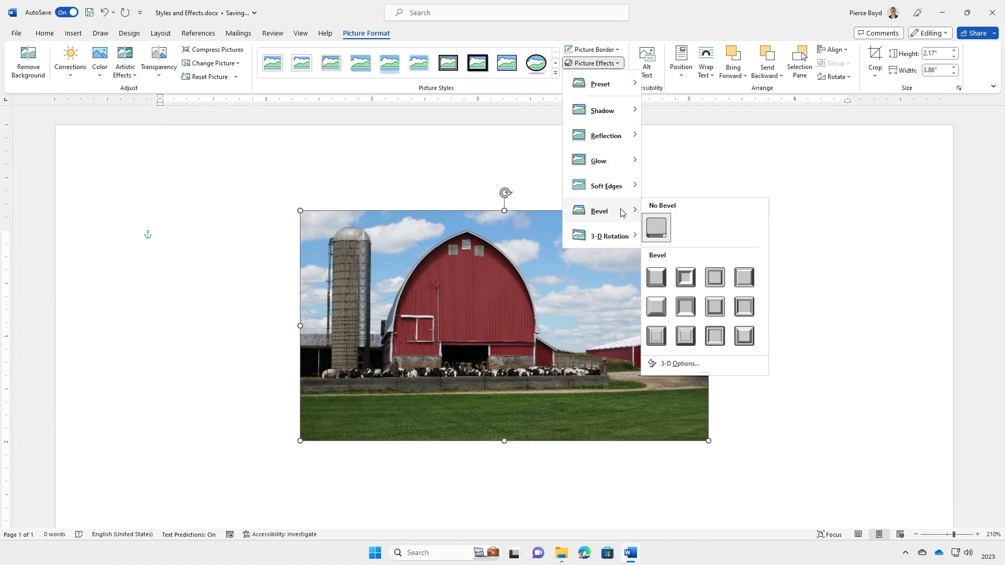
mouse_move(619, 217)
left_click(660, 285)
left_click(797, 250)
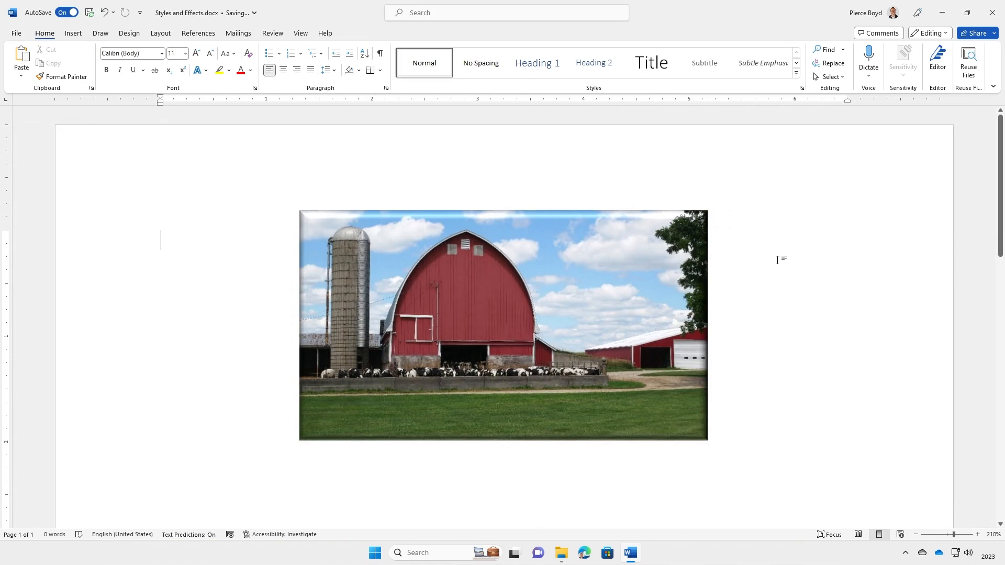
- Change the barn picture's bevel to the last variation in the bevel gallery
left_click(597, 276)
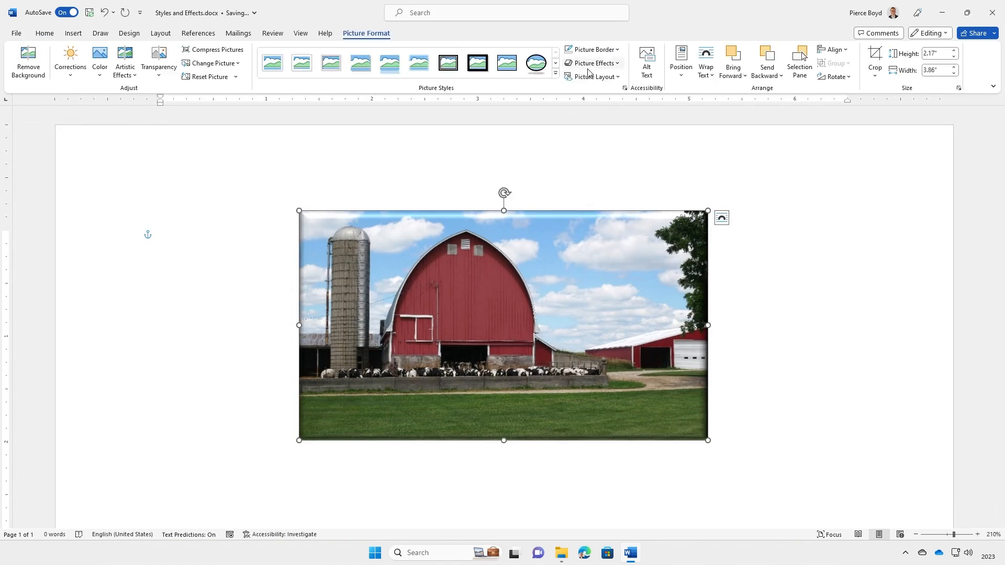
left_click(591, 64)
mouse_move(617, 214)
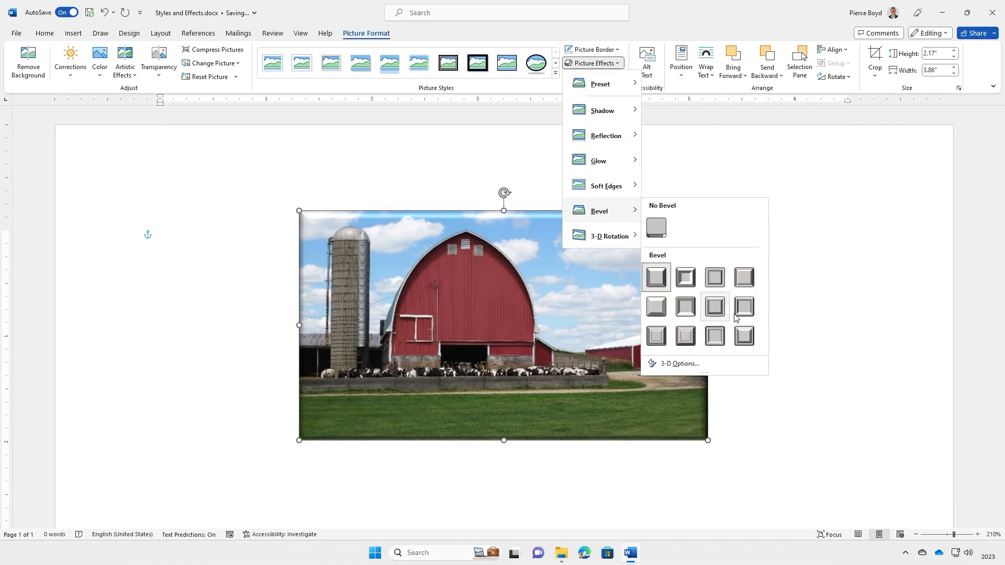
left_click(743, 336)
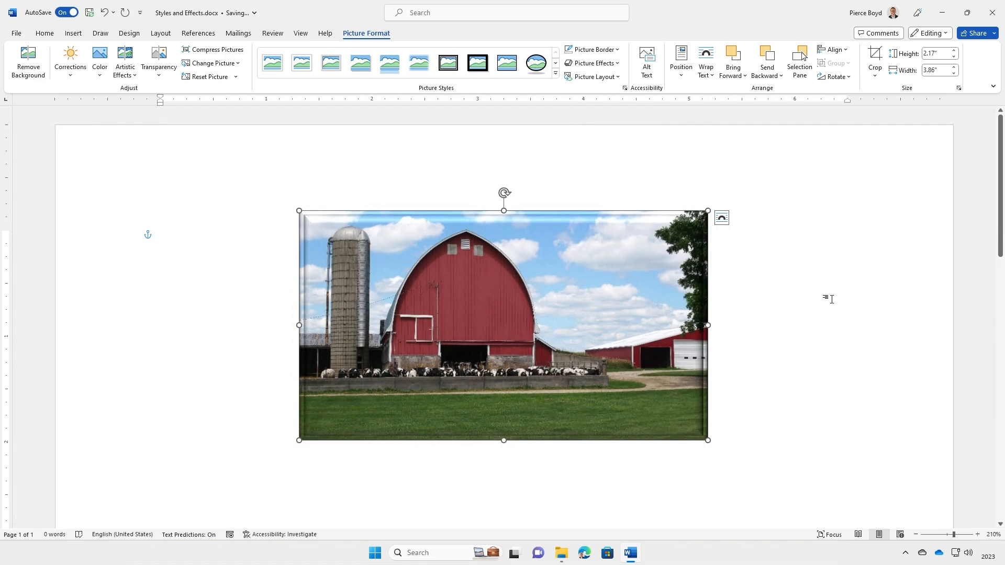
- Switch the barn picture's bevel to the second variation in the gallery's first row
left_click(597, 62)
mouse_move(601, 211)
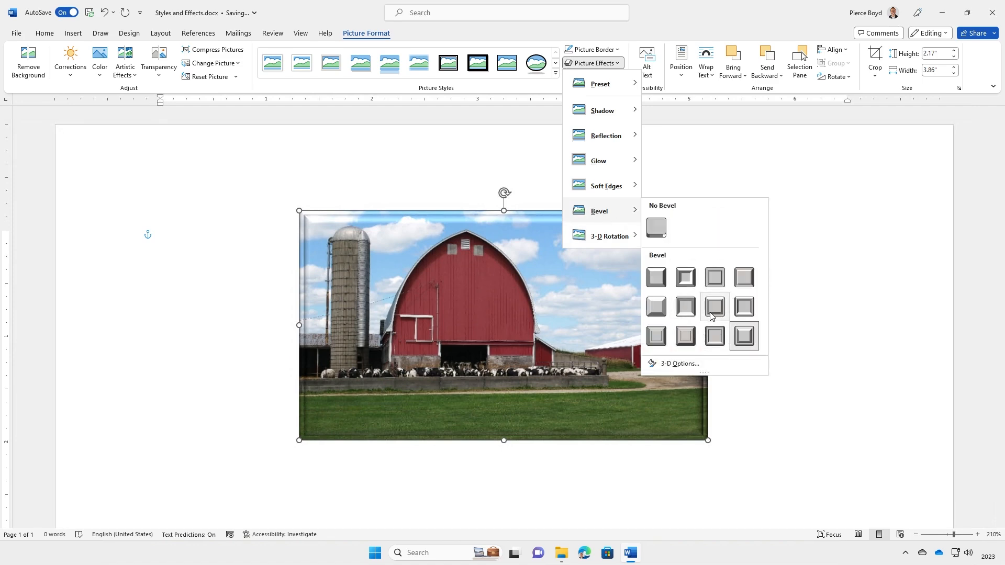
left_click(686, 277)
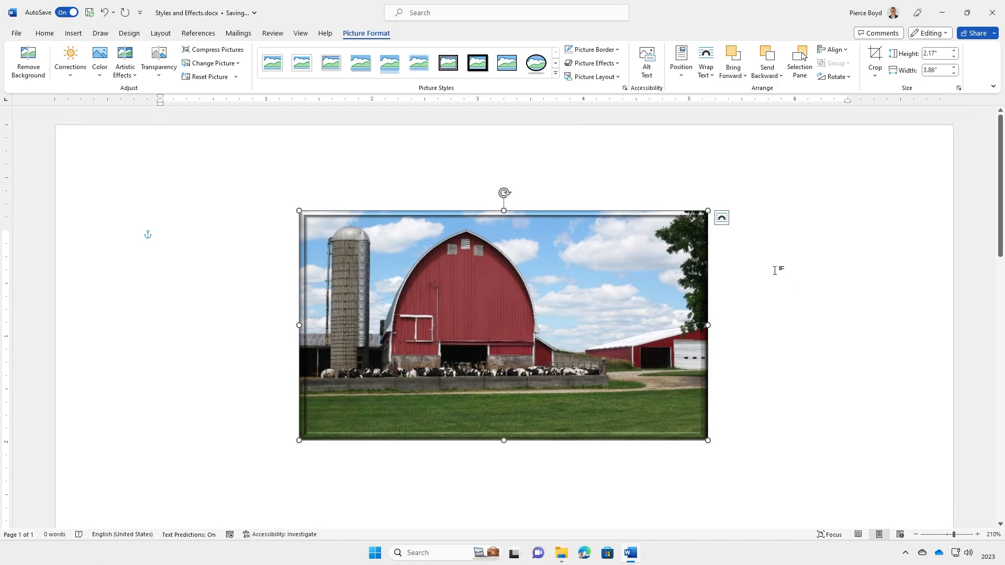
- Set the barn picture's bevel to No Bevel
left_click(594, 62)
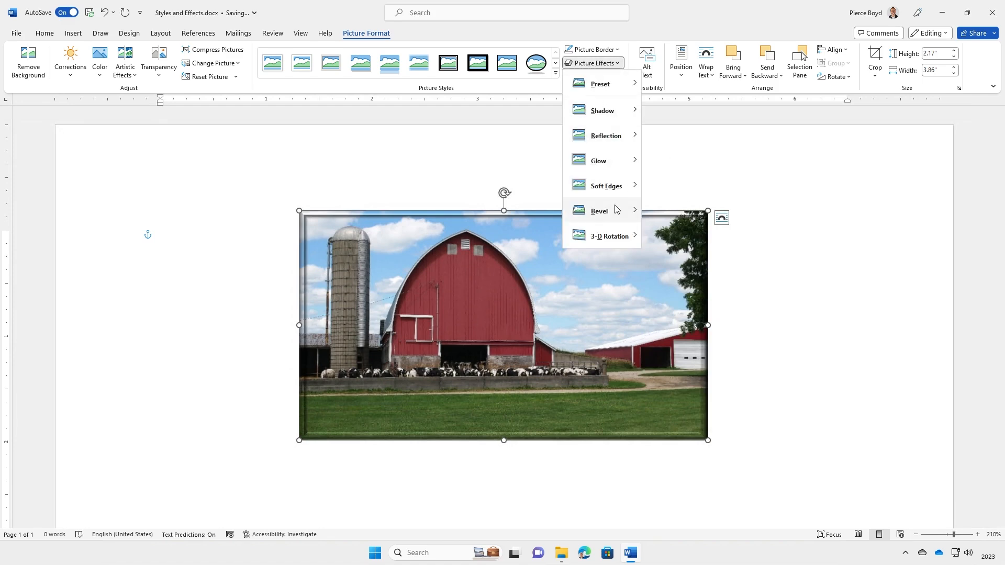
mouse_move(617, 209)
left_click(666, 230)
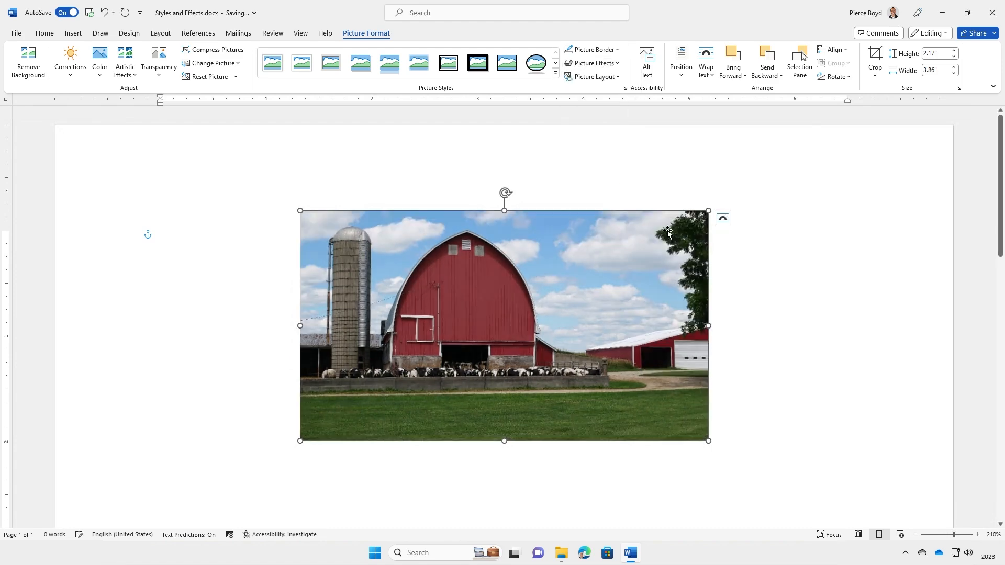
- Apply the first 3-D rotation in the Parallel group to the barn picture
left_click(584, 76)
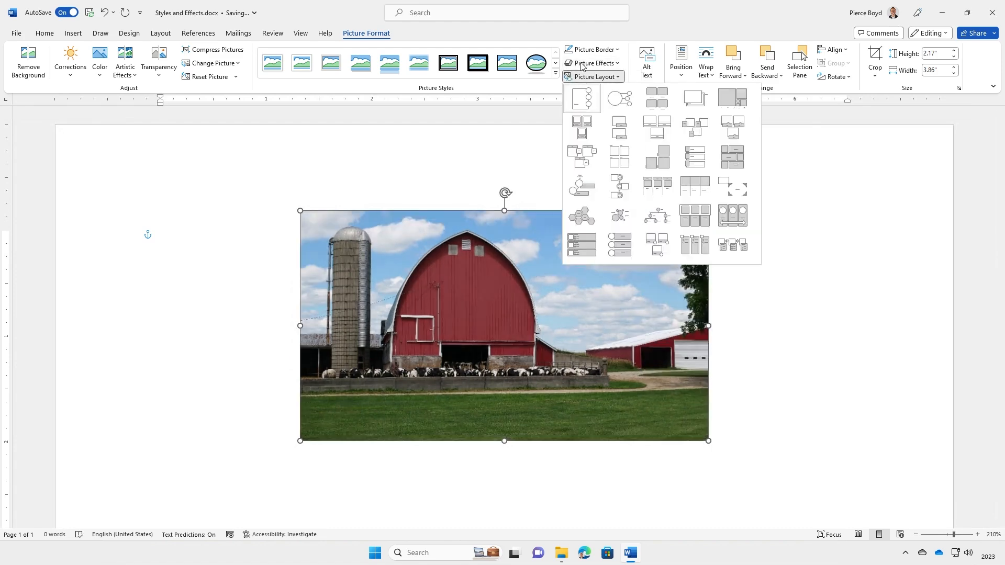
left_click(580, 63)
mouse_move(611, 237)
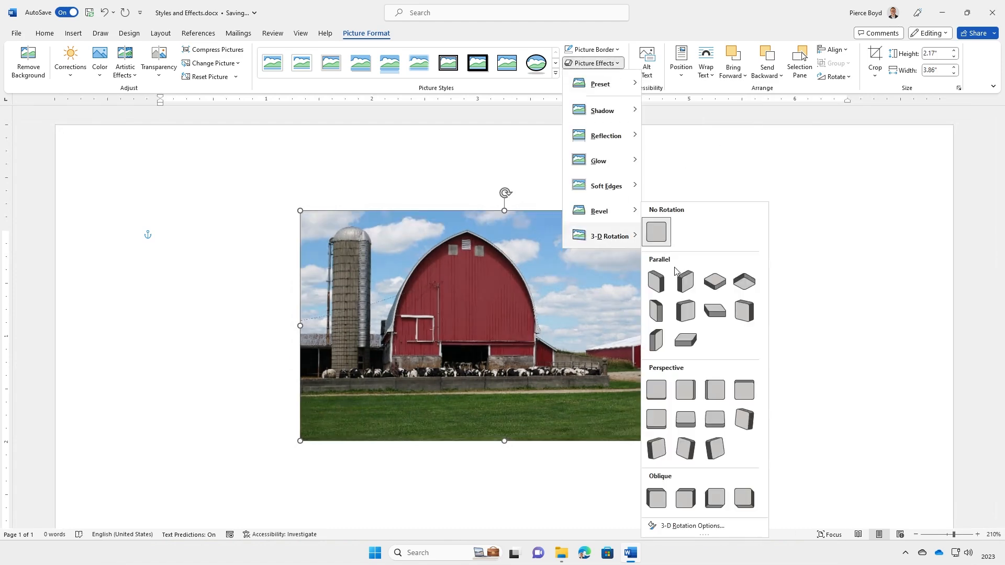
left_click(660, 287)
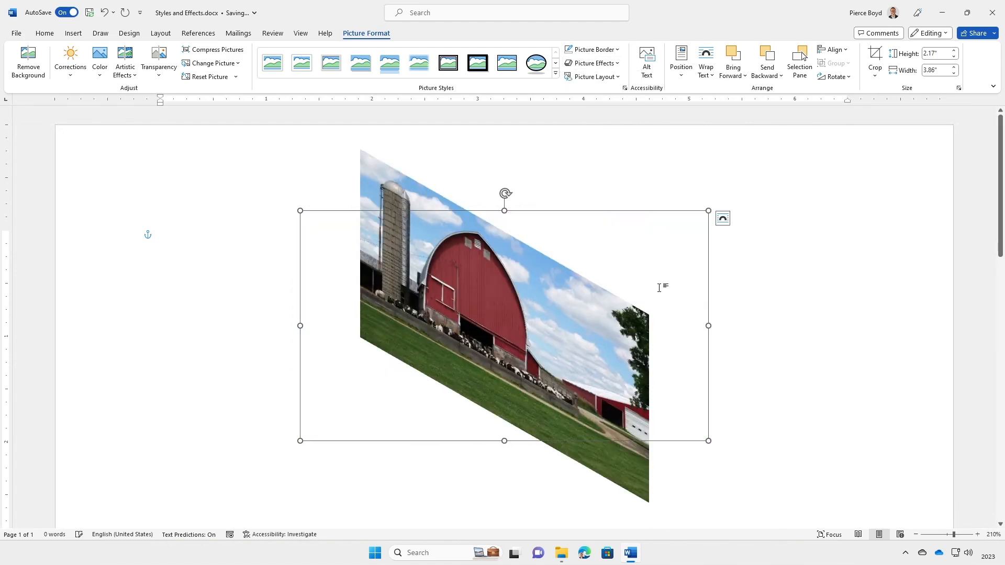
- Change the barn picture's 3-D rotation to the third variation in the Parallel group's first row
left_click(590, 64)
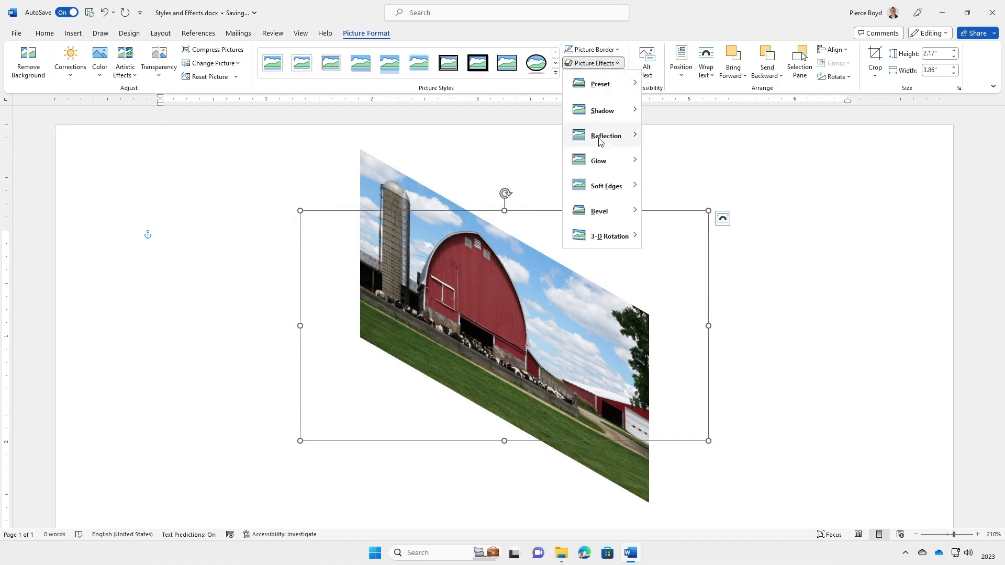
mouse_move(607, 236)
left_click(717, 310)
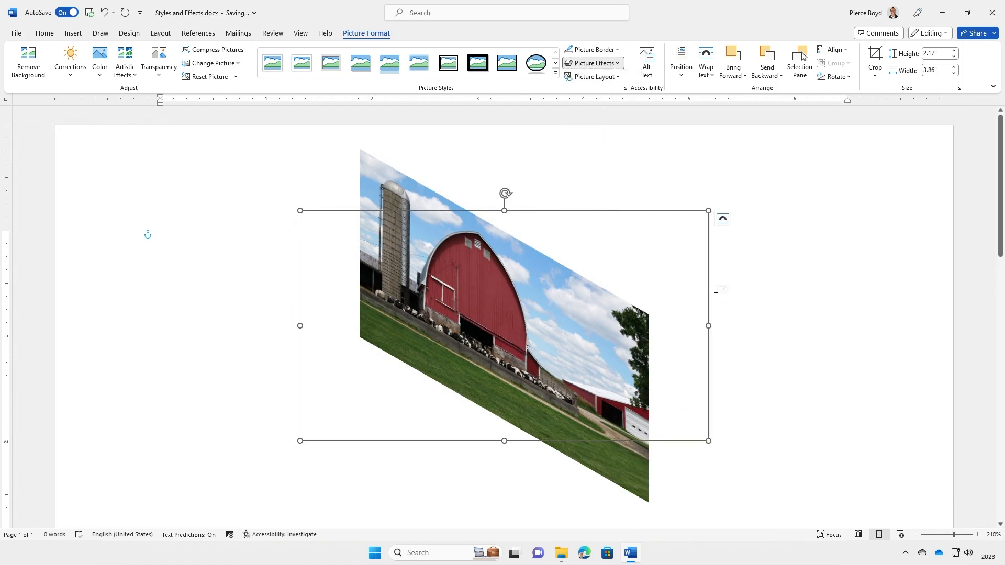
- Set the barn picture's 3-D rotation to No Rotation
left_click(590, 63)
mouse_move(607, 236)
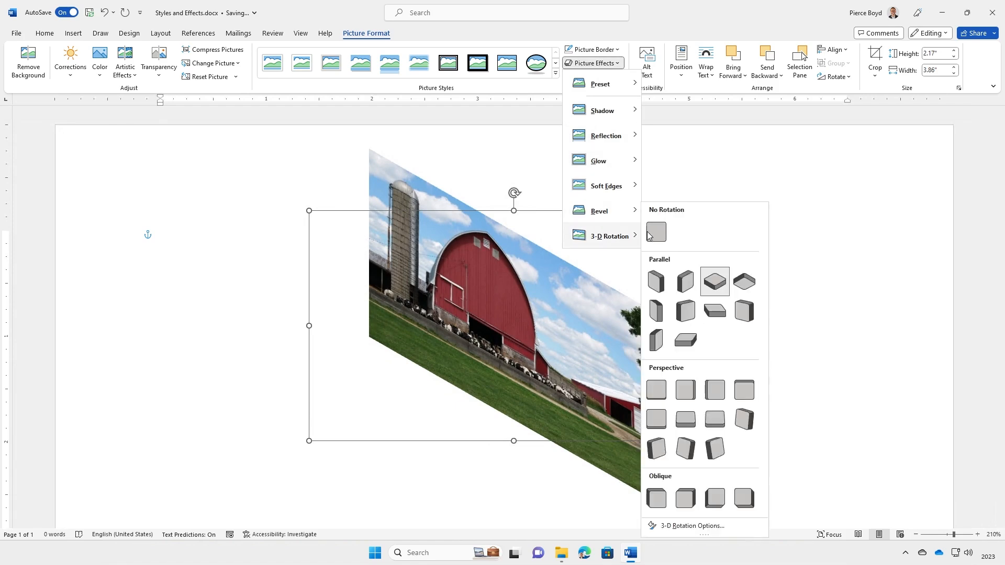
left_click(655, 232)
- Apply the second variation in the Perspective group's second row as the barn picture's 3-D rotation
left_click(597, 64)
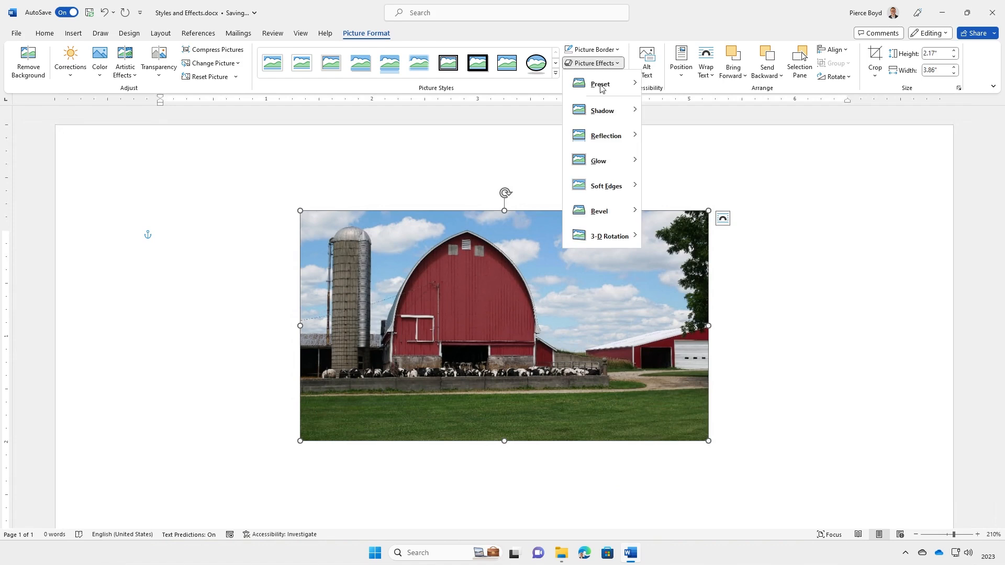
mouse_move(619, 237)
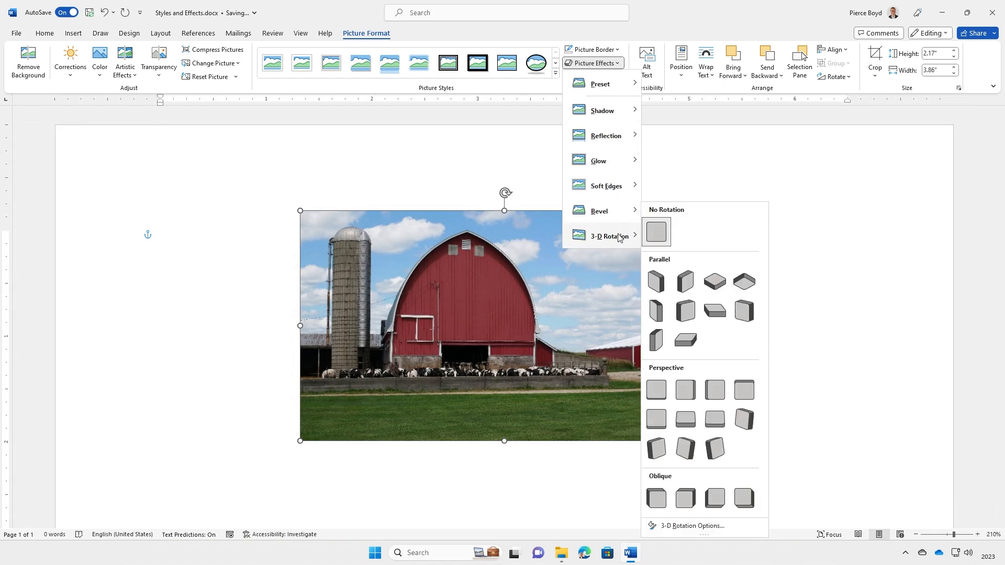
left_click(695, 425)
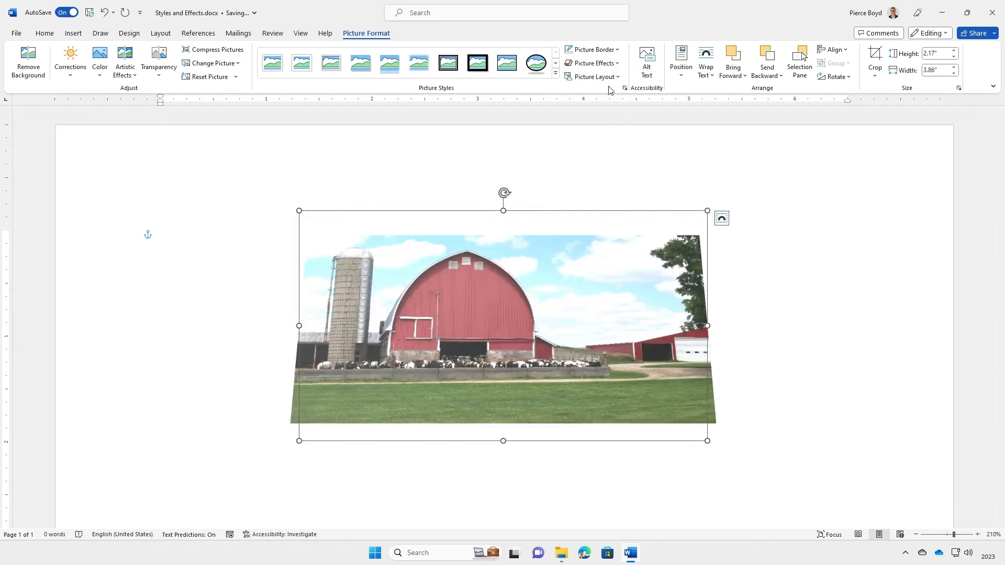
- Clear the perspective 3-D rotation from the barn picture with No Rotation
left_click(610, 64)
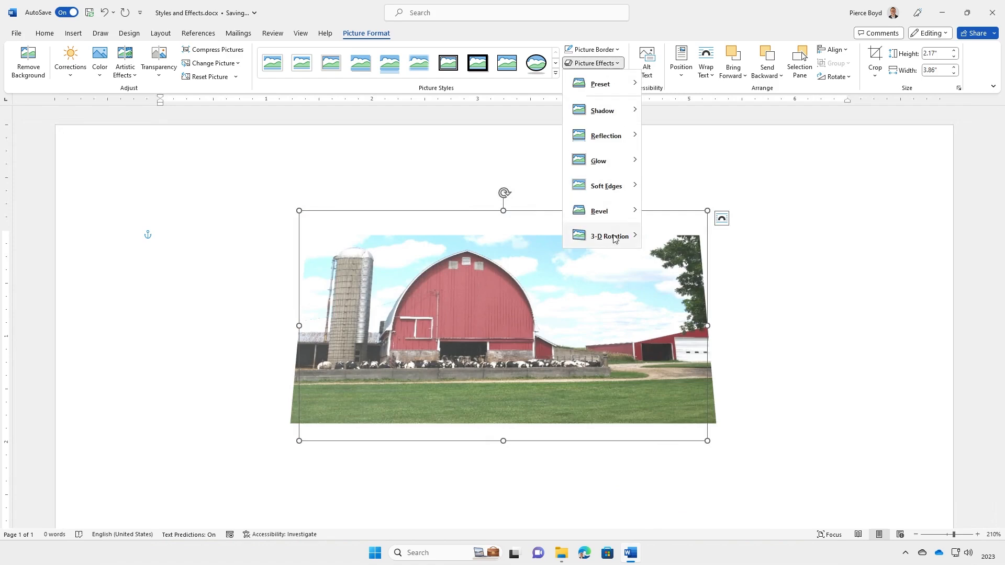
mouse_move(615, 237)
left_click(655, 232)
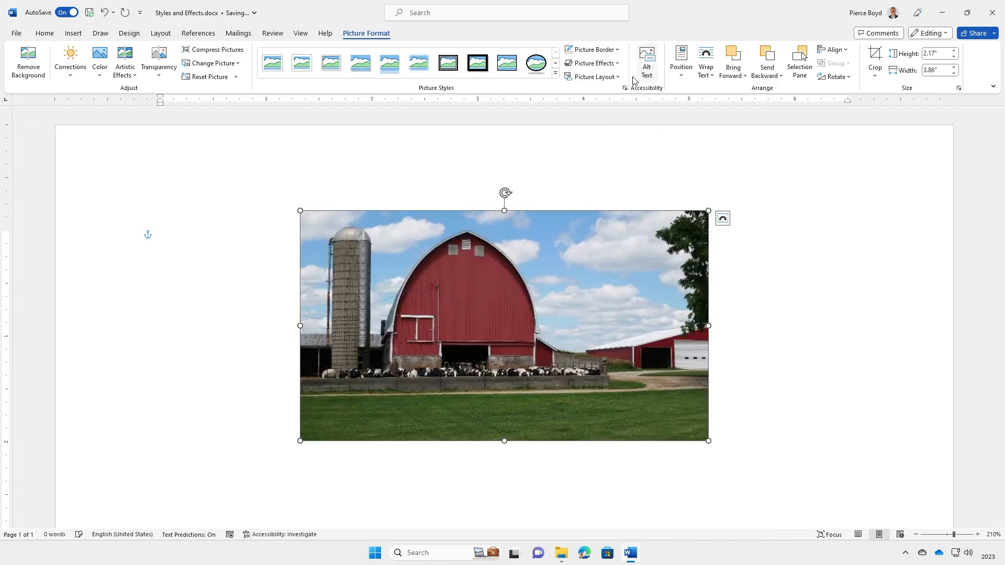
- Apply the first variation in the Perspective group's third row as the barn picture's 3-D rotation
left_click(594, 64)
mouse_move(618, 240)
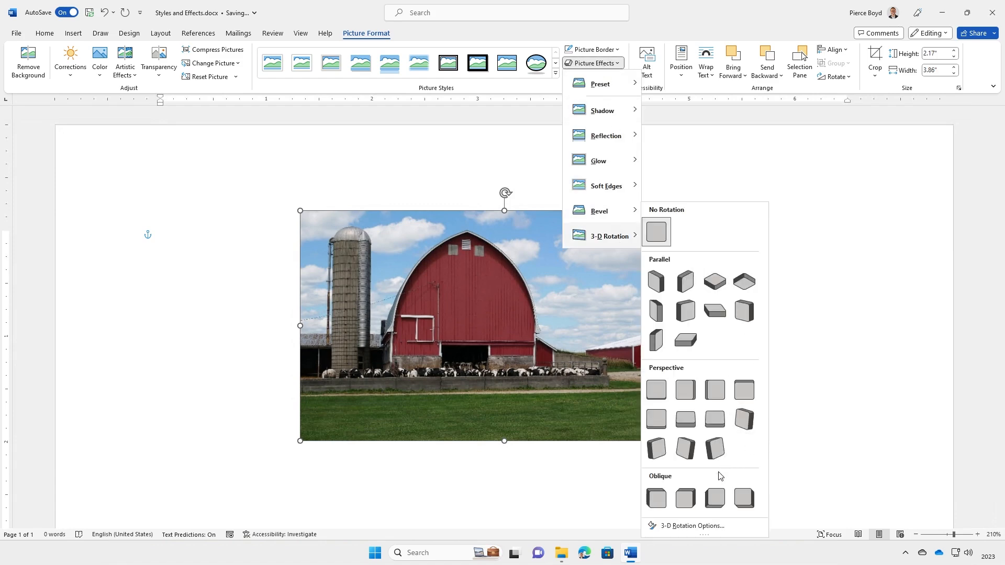
left_click(659, 454)
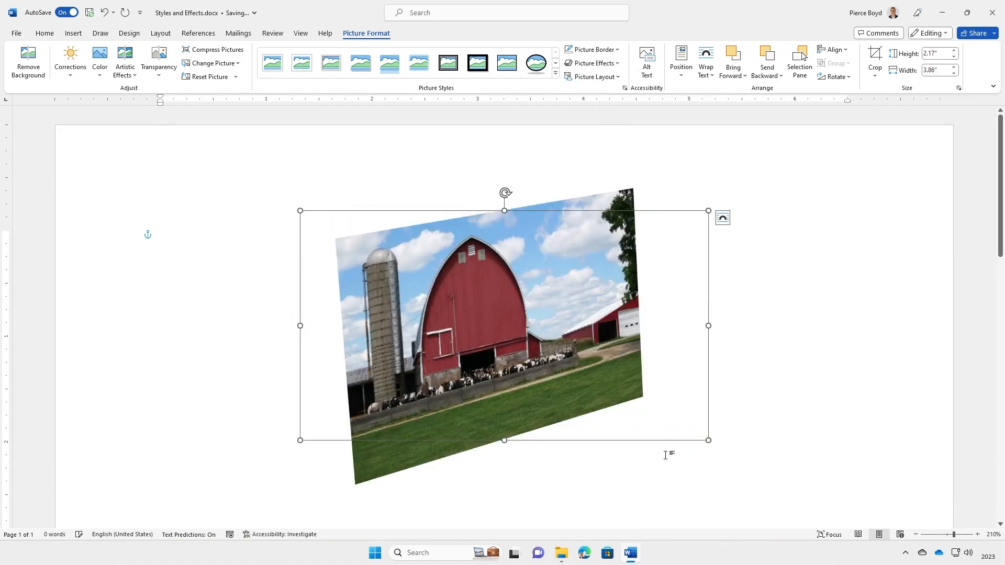
left_click(593, 62)
mouse_move(609, 219)
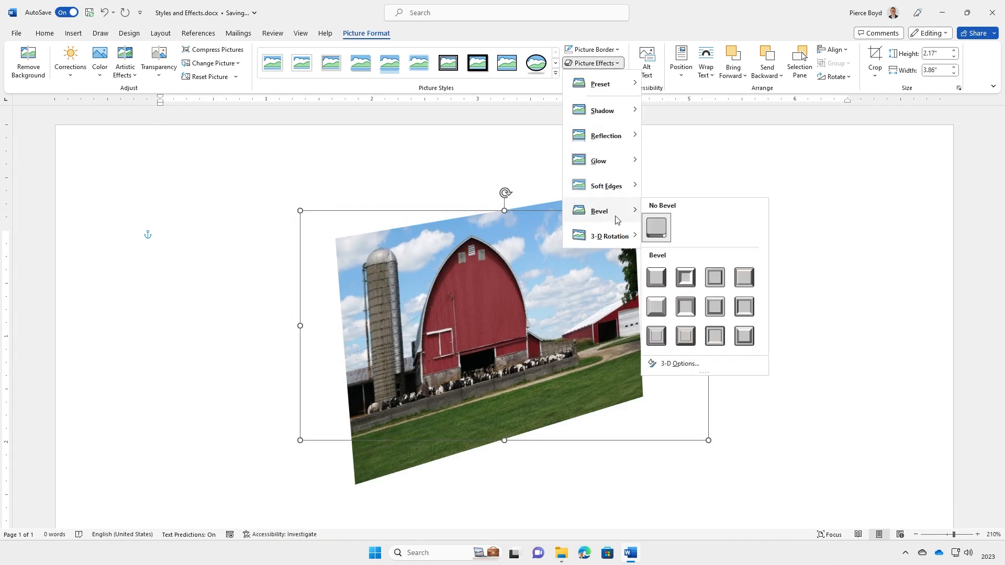
left_click(661, 230)
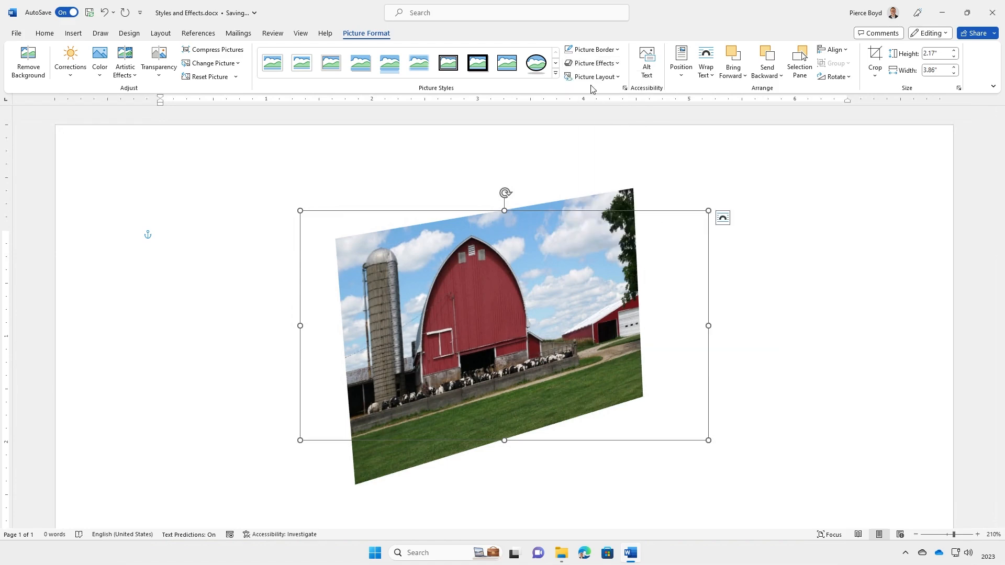
- Remove the barn picture's perspective tilt by setting its 3-D rotation to No Rotation
left_click(583, 65)
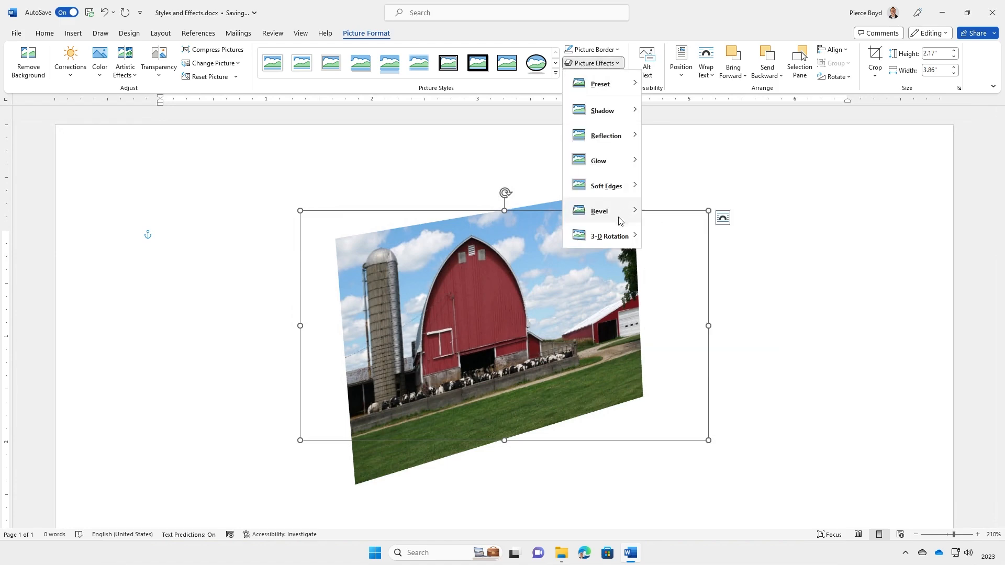
mouse_move(611, 244)
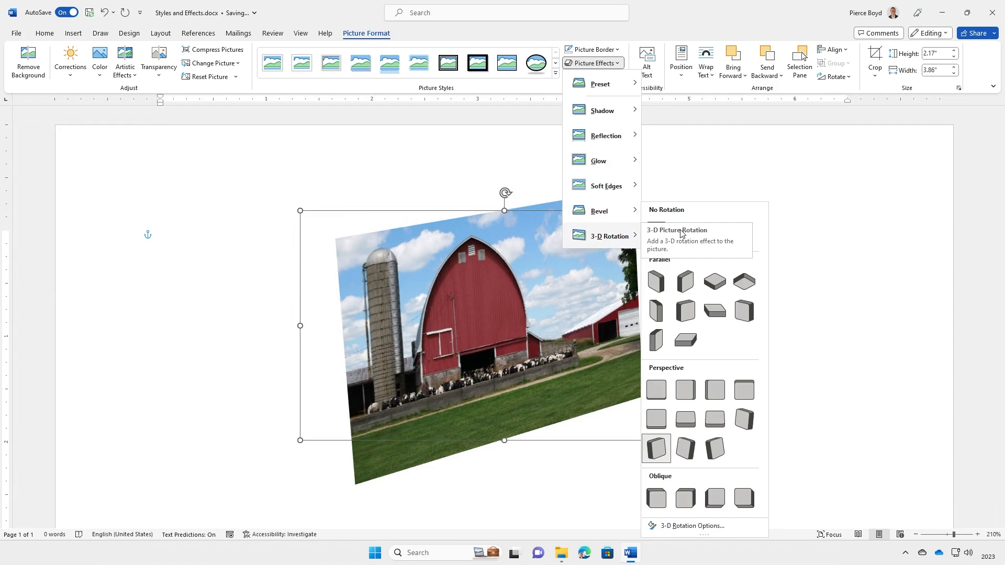
left_click(657, 231)
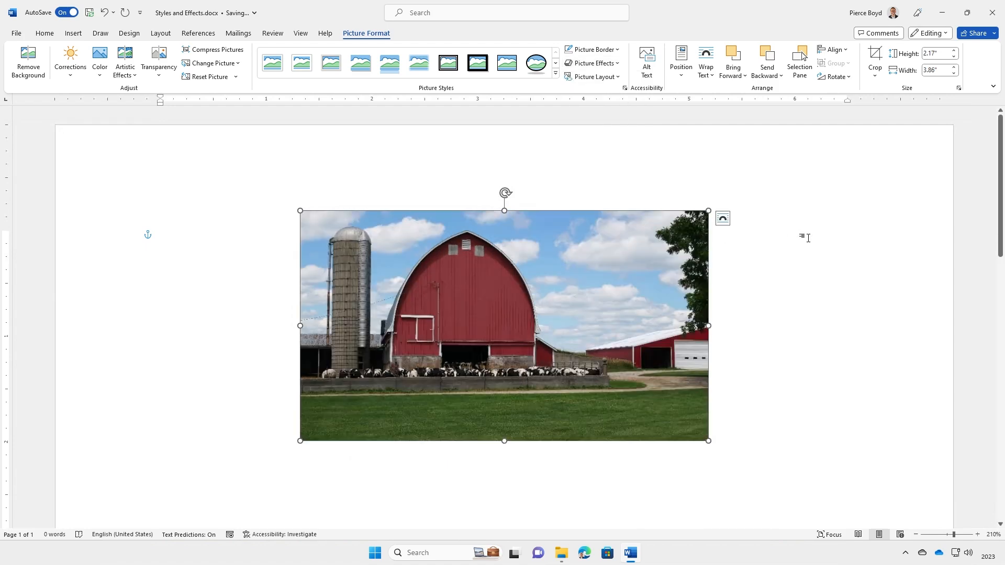
left_click(803, 235)
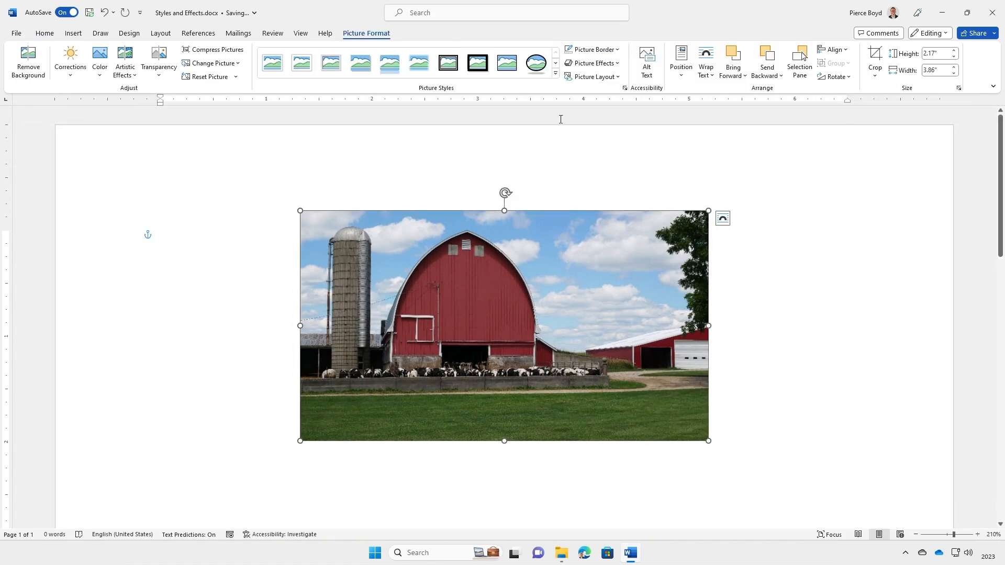
- Apply the first bevel variation in the gallery to the barn picture
left_click(584, 64)
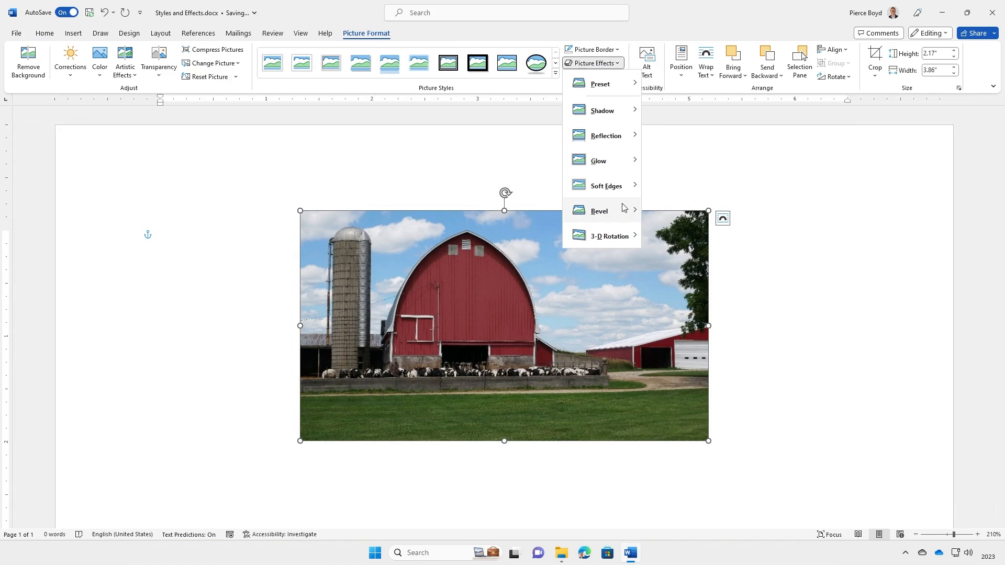
mouse_move(618, 215)
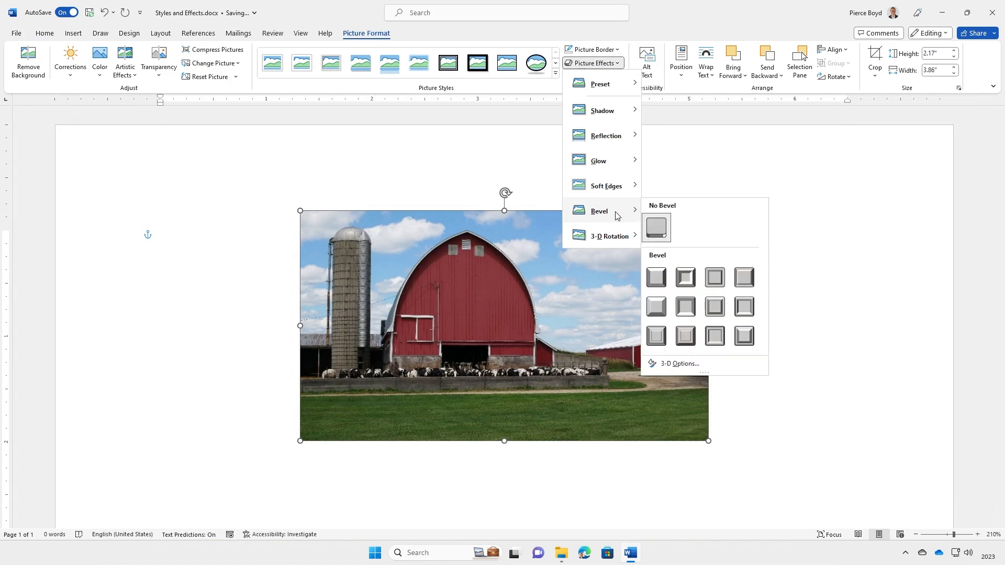
left_click(655, 277)
- Add the third outer shadow in the Outer group's first row to the beveled barn picture
left_click(599, 63)
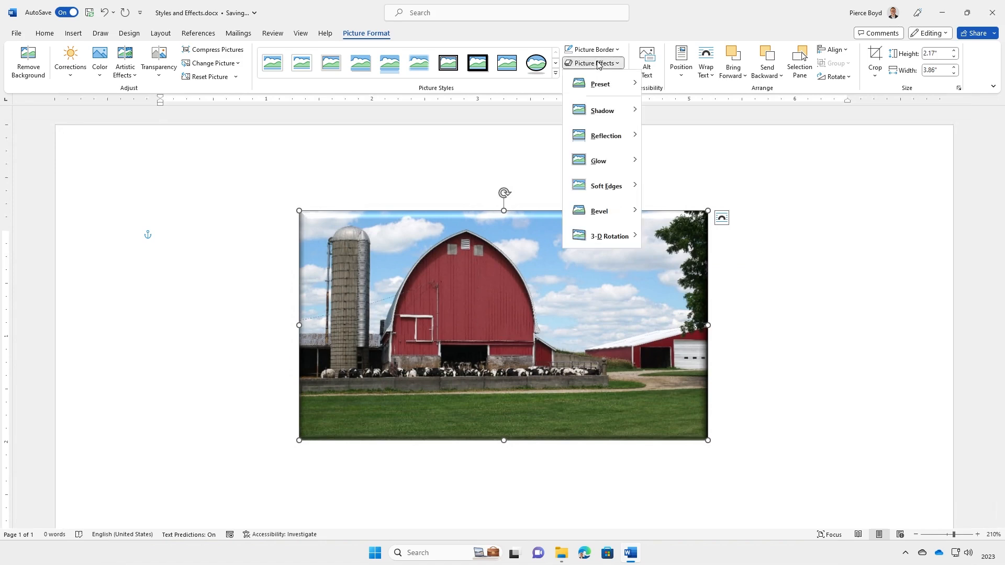
mouse_move(607, 111)
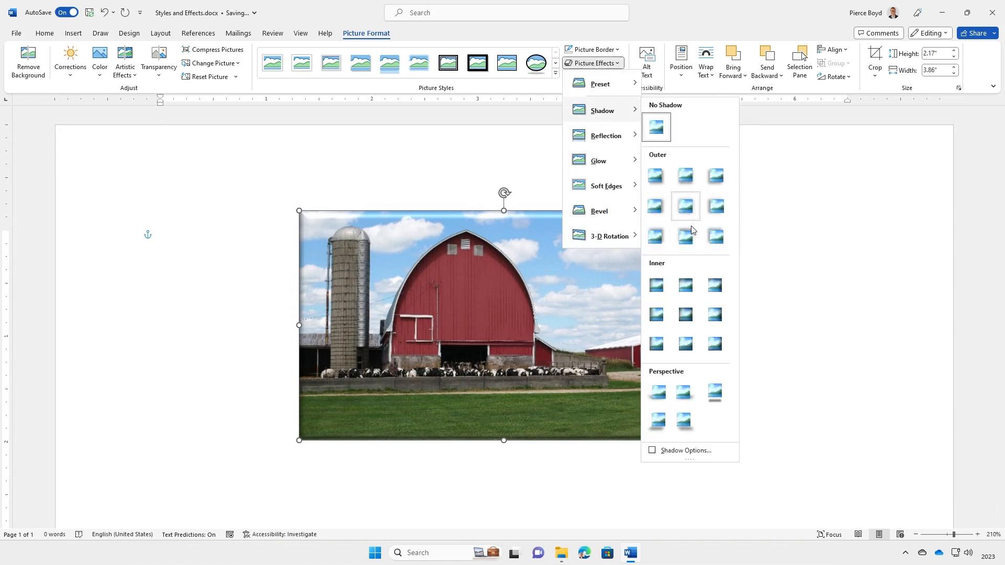
left_click(719, 178)
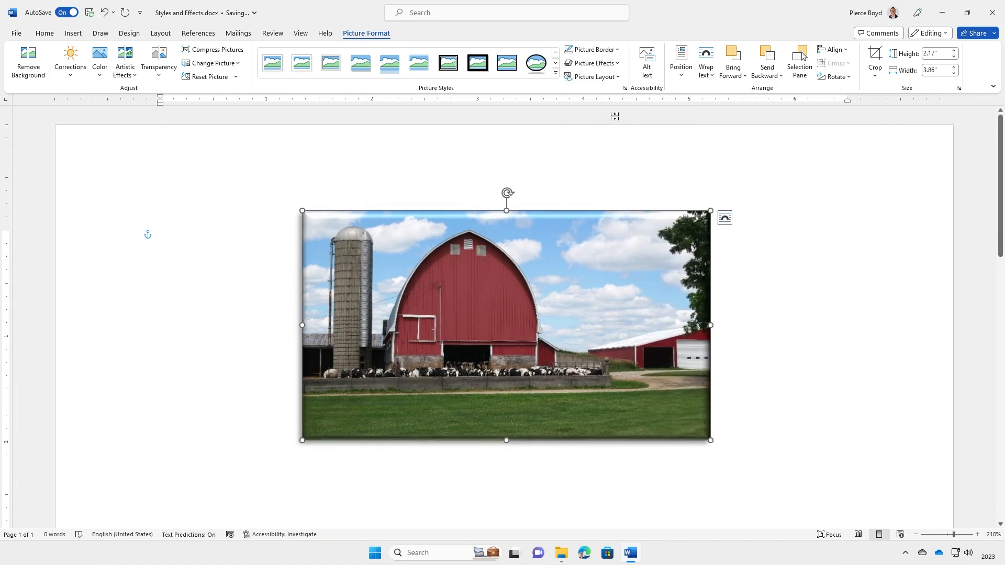
- Add the first 3-D rotation in the Perspective group's third row to the beveled, shadowed barn picture and deselect it
left_click(594, 63)
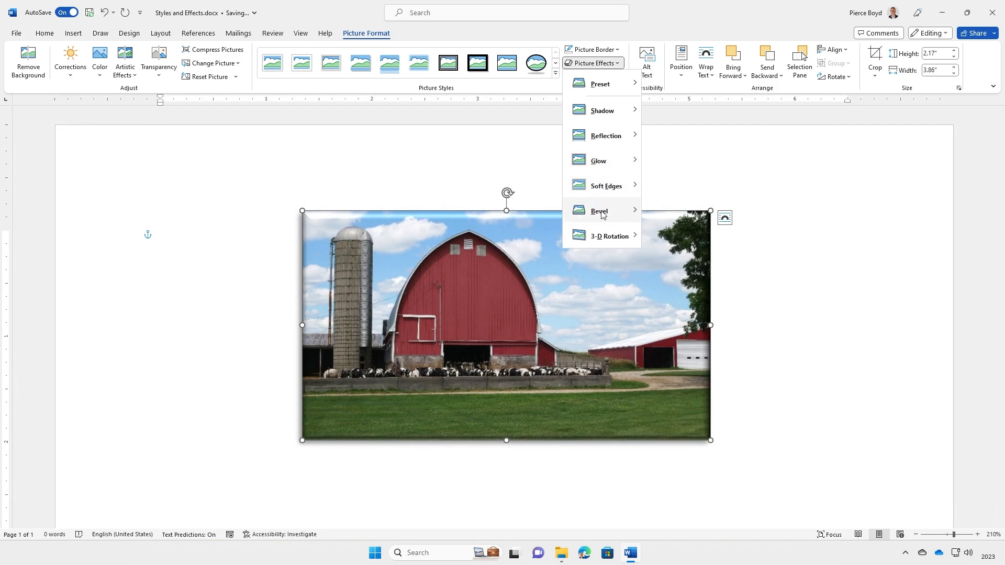
mouse_move(612, 239)
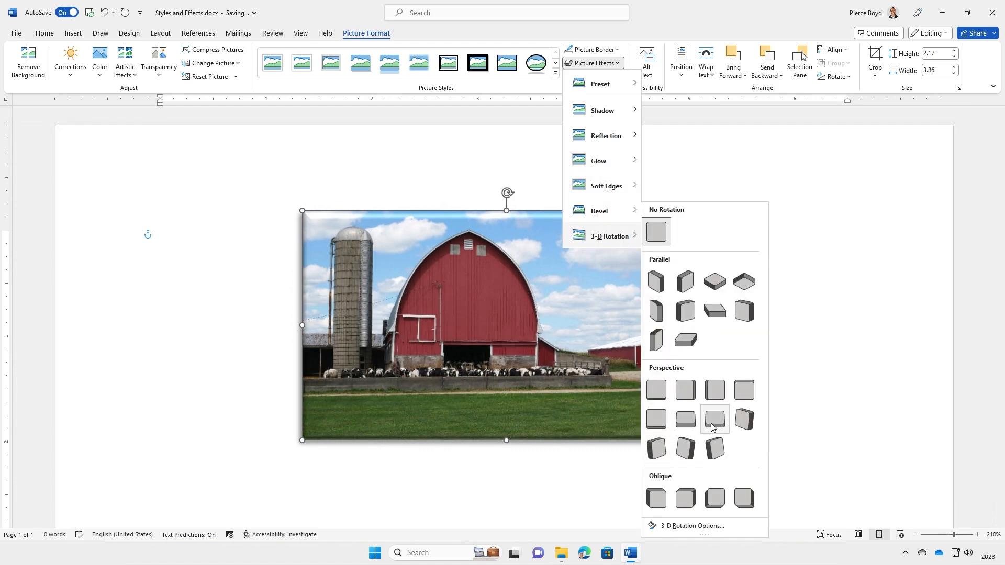
left_click(662, 444)
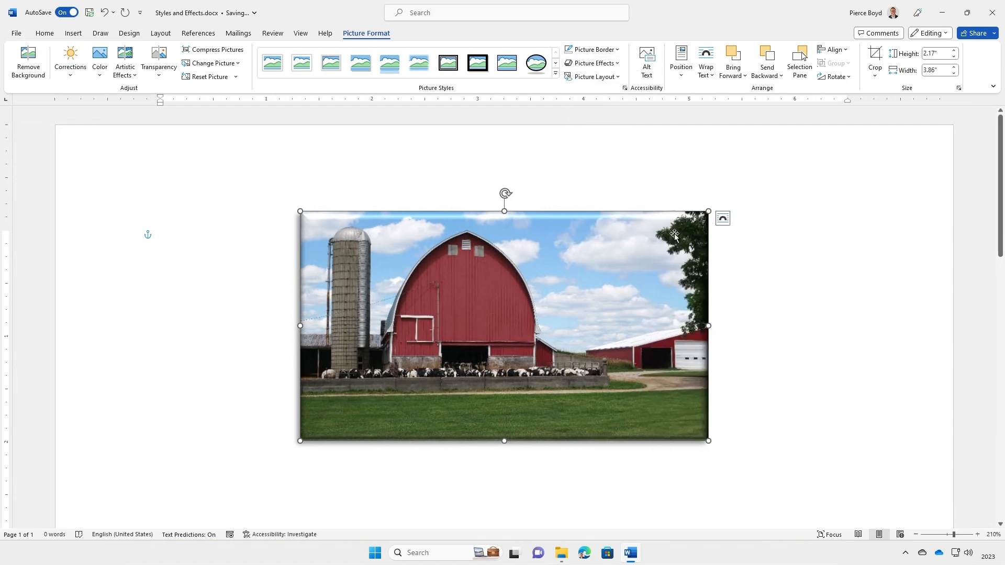
left_click(593, 63)
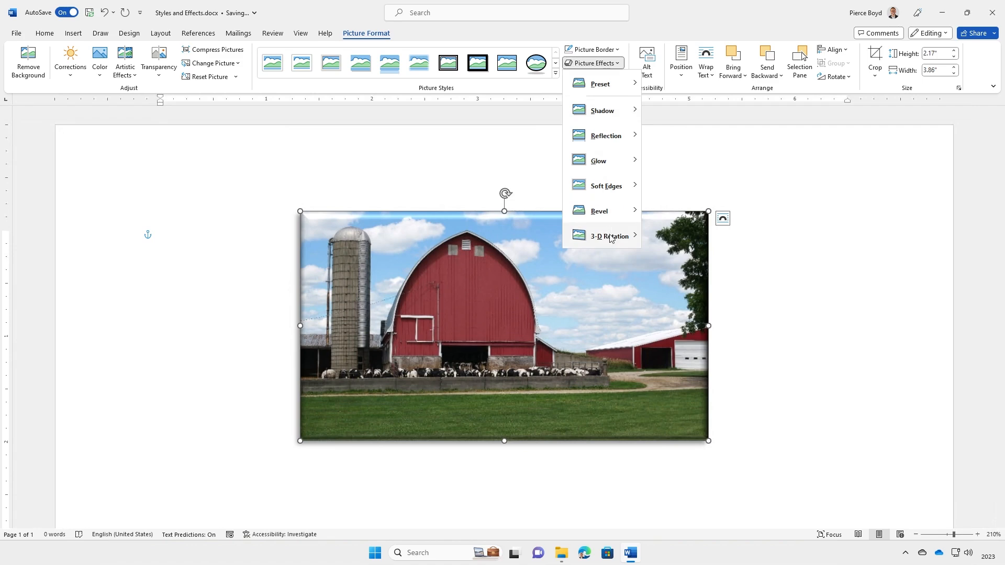
mouse_move(606, 245)
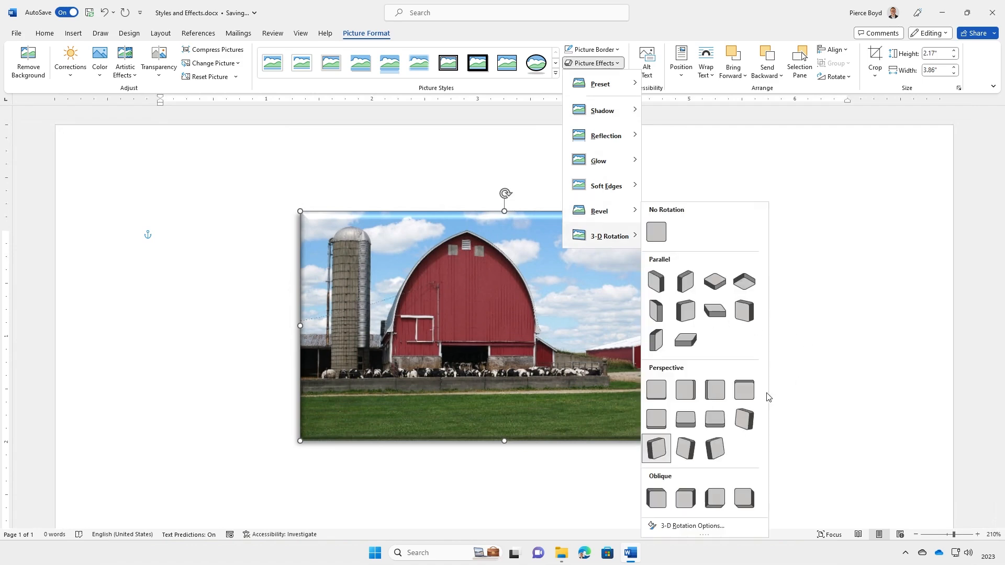
left_click(742, 419)
left_click(814, 368)
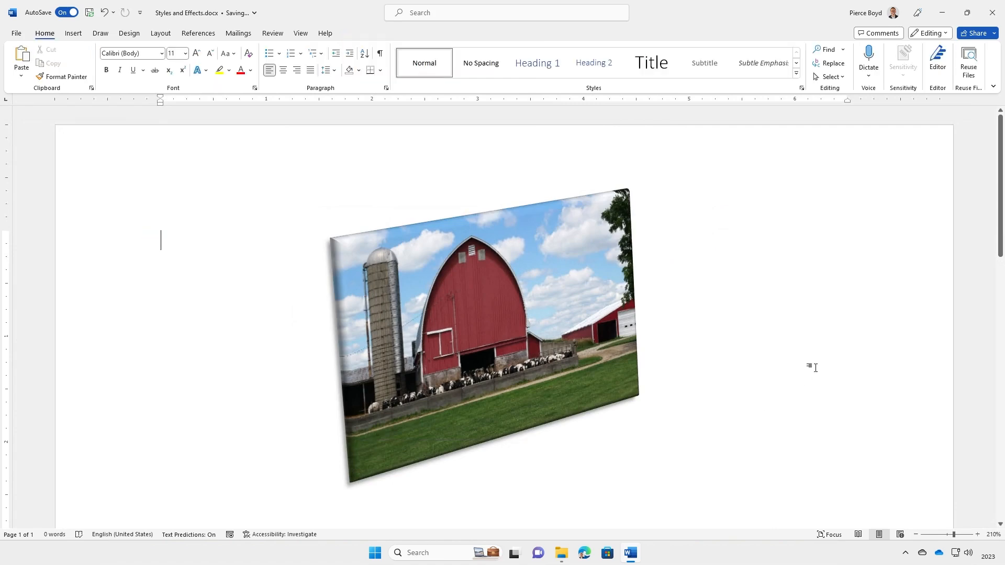
- Reset the barn picture to remove all its combined effects, and deselect it
left_click(590, 284)
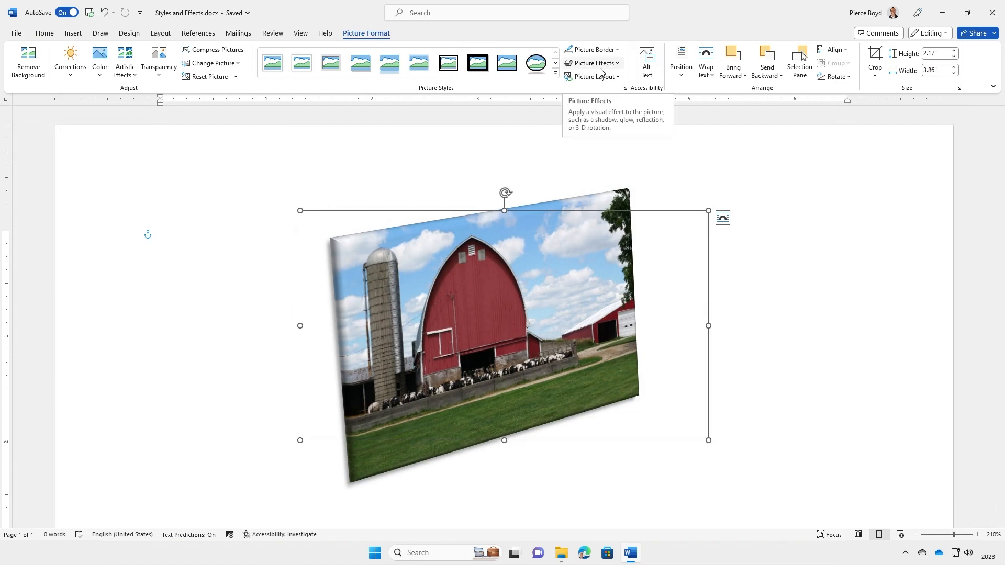
left_click(209, 76)
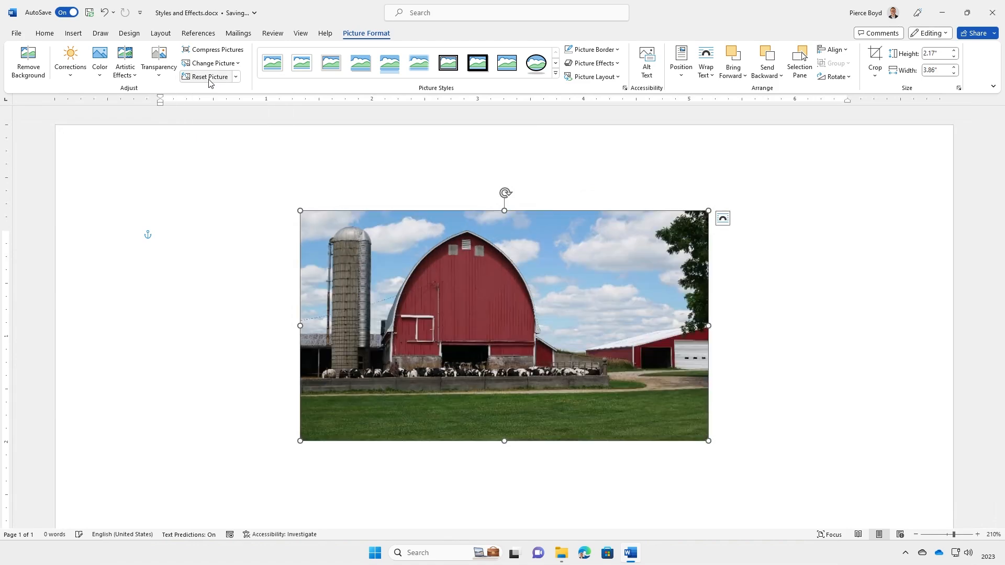
left_click(778, 299)
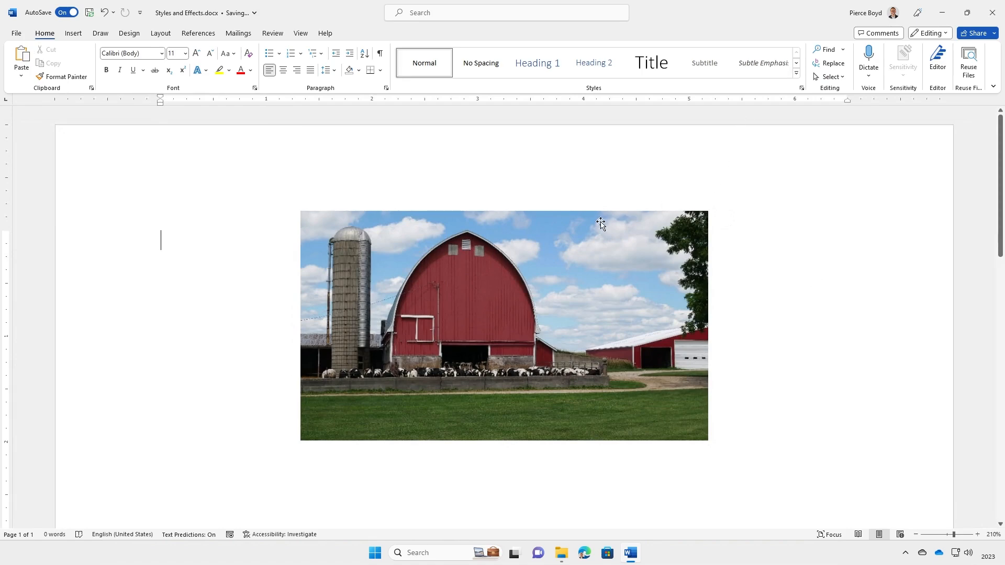
- Look through the insertable shapes and the stock icon library, close the library without inserting anything, and deselect the barn picture
left_click(506, 272)
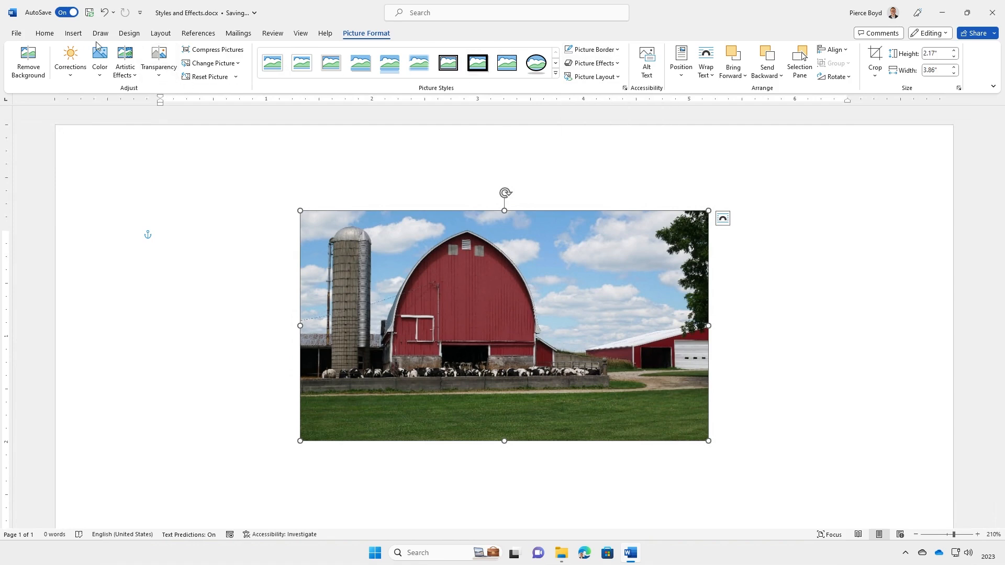
left_click(72, 34)
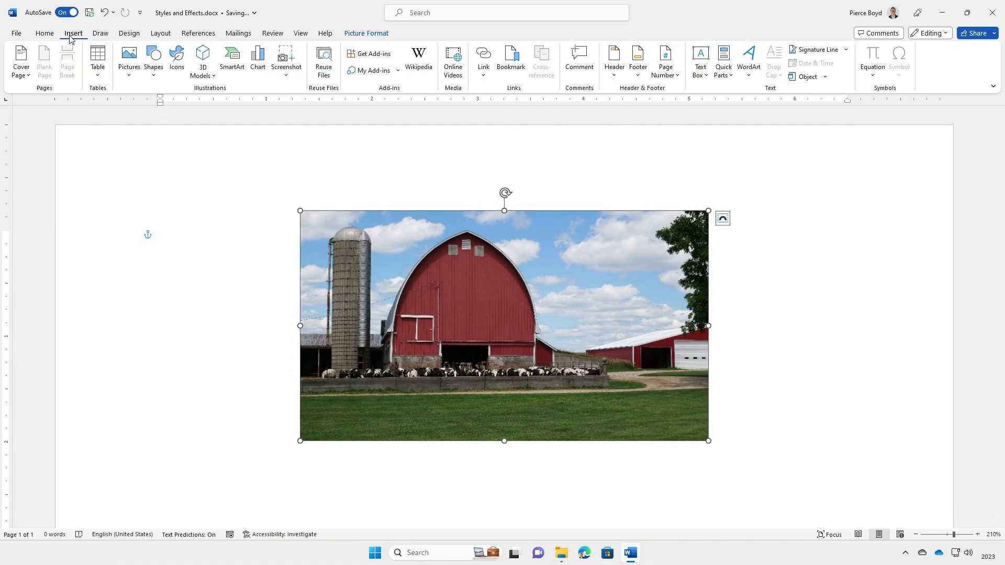
left_click(154, 60)
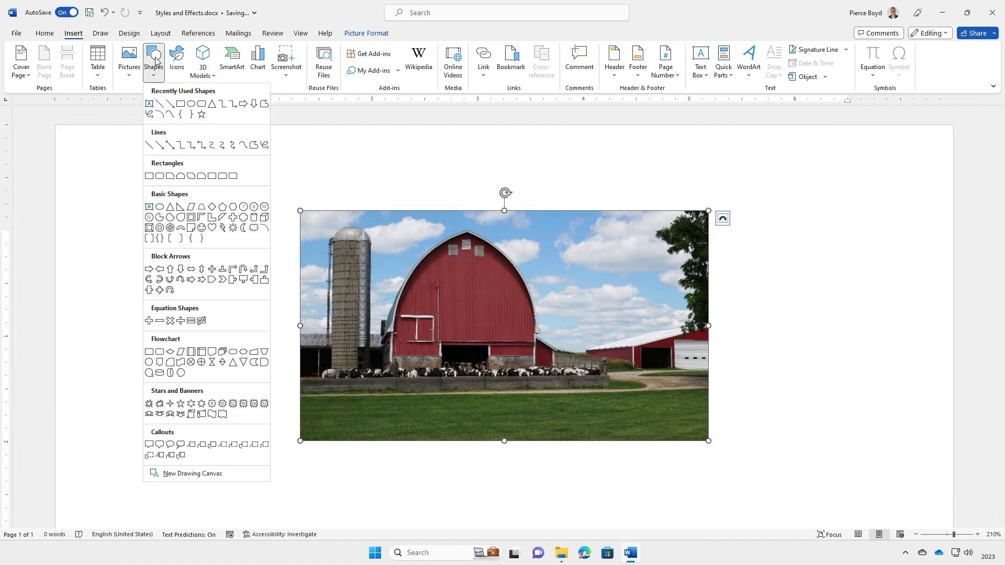
left_click(177, 60)
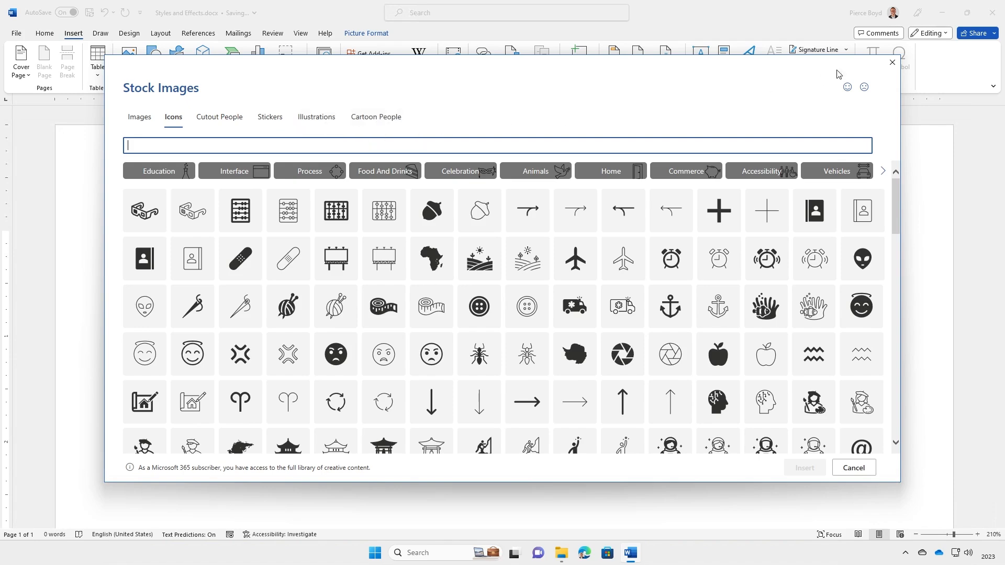
left_click(892, 62)
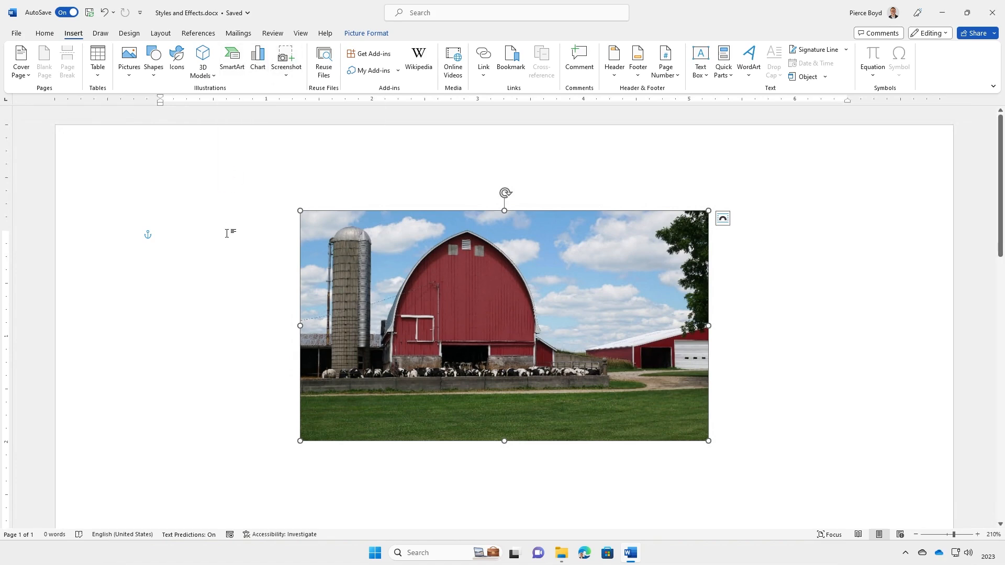
left_click(747, 309)
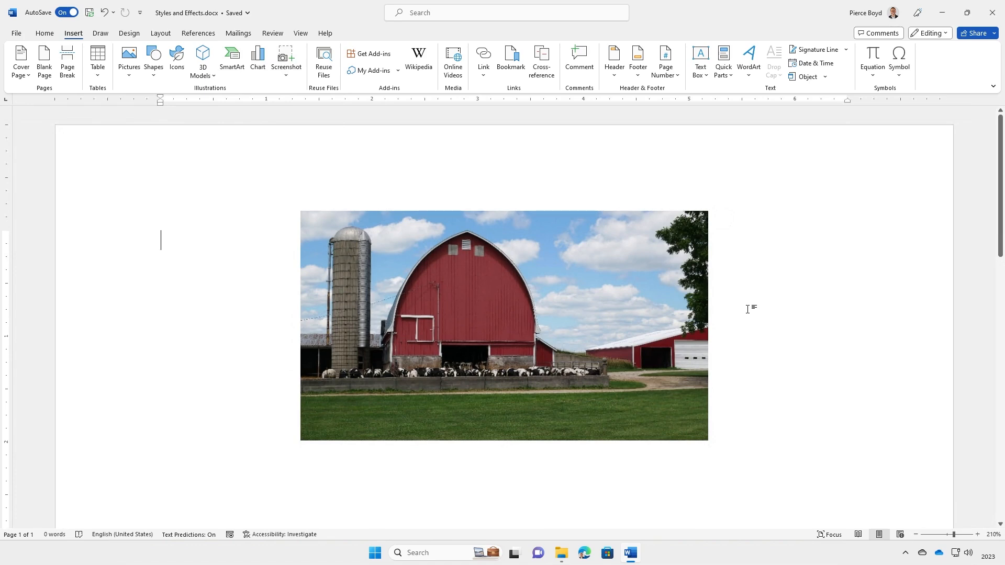